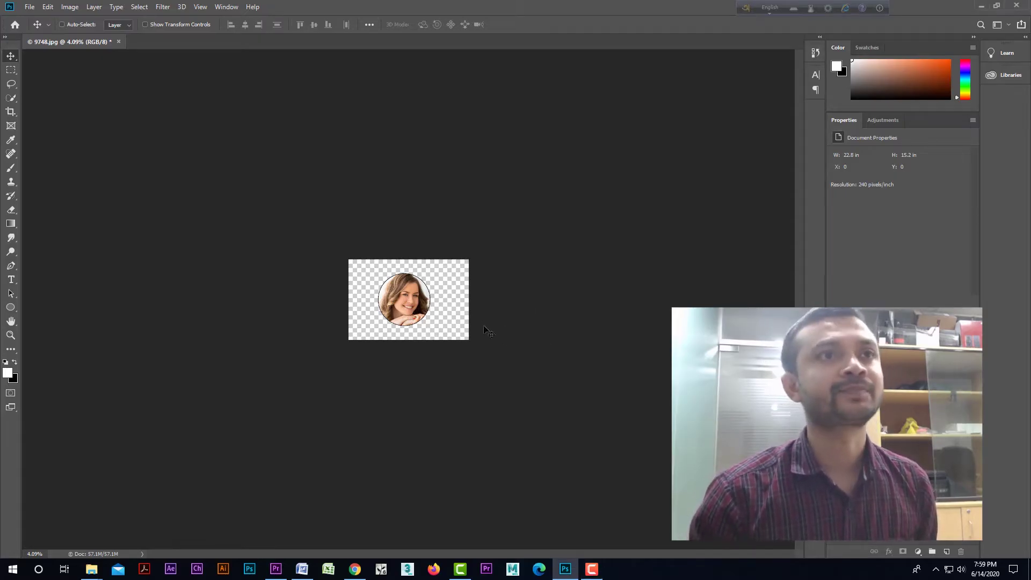
Zoom in on the finished circular portrait and select the Frame tool.
{"action": "key", "text": "ctrl+0"}
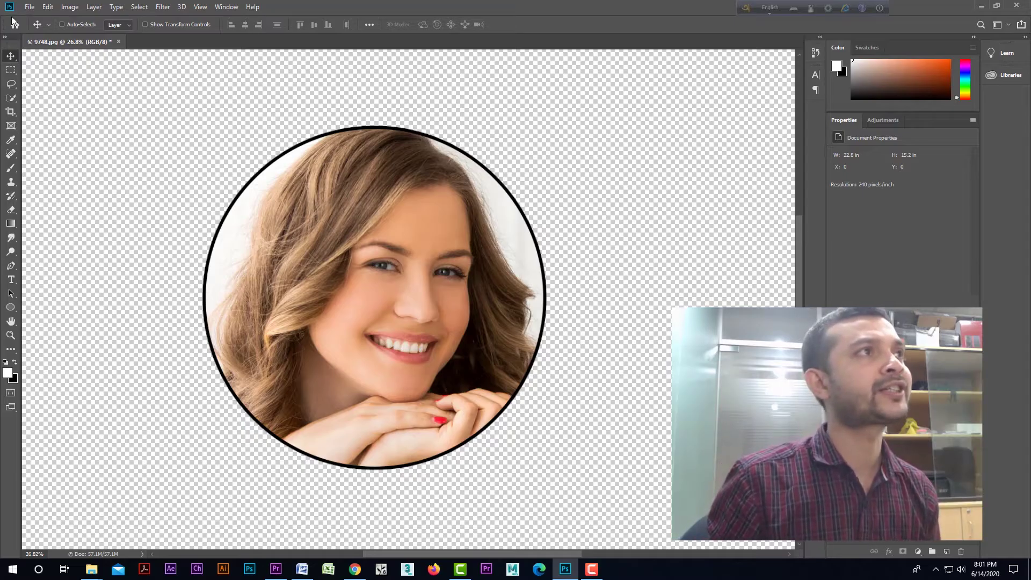
{"action": "left_click", "coordinate": [10, 127]}
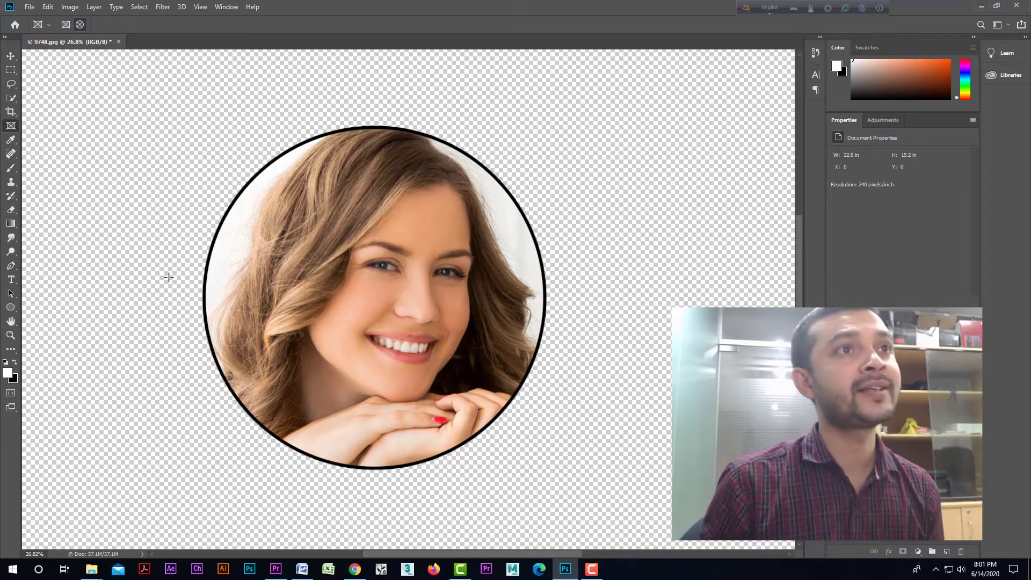
{"action": "scroll", "coordinate": [349, 300], "scroll_direction": "down", "scroll_amount": 2}
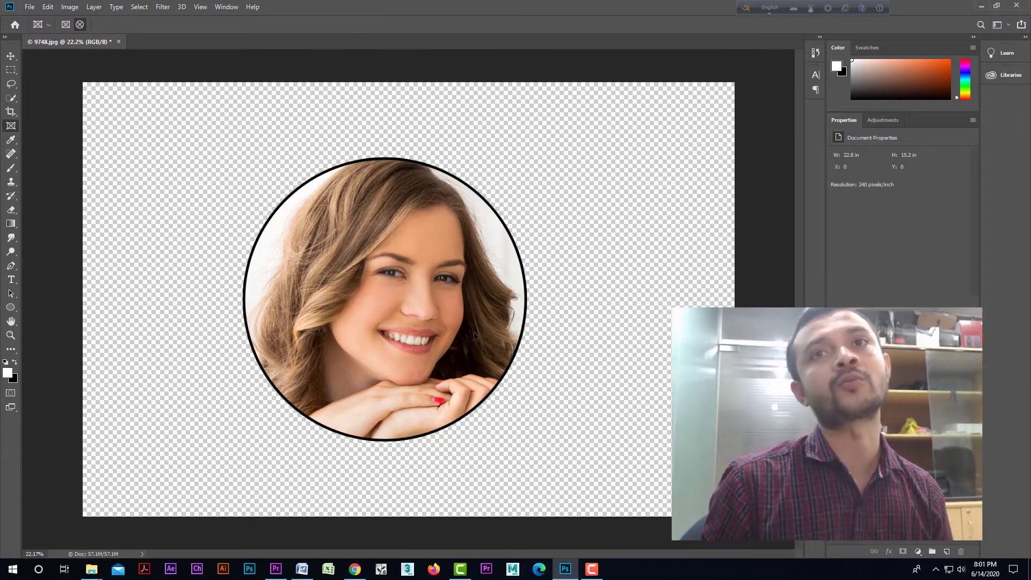
Open the 9748 portrait image from the Open dialog, browsing in Large icons view.
{"action": "left_click", "coordinate": [30, 7]}
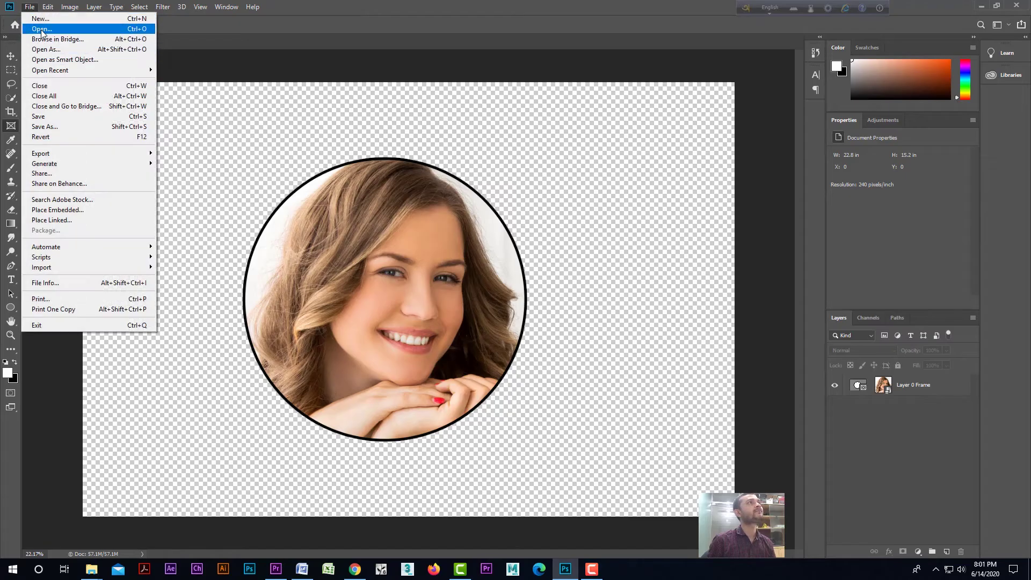
{"action": "left_click", "coordinate": [42, 29]}
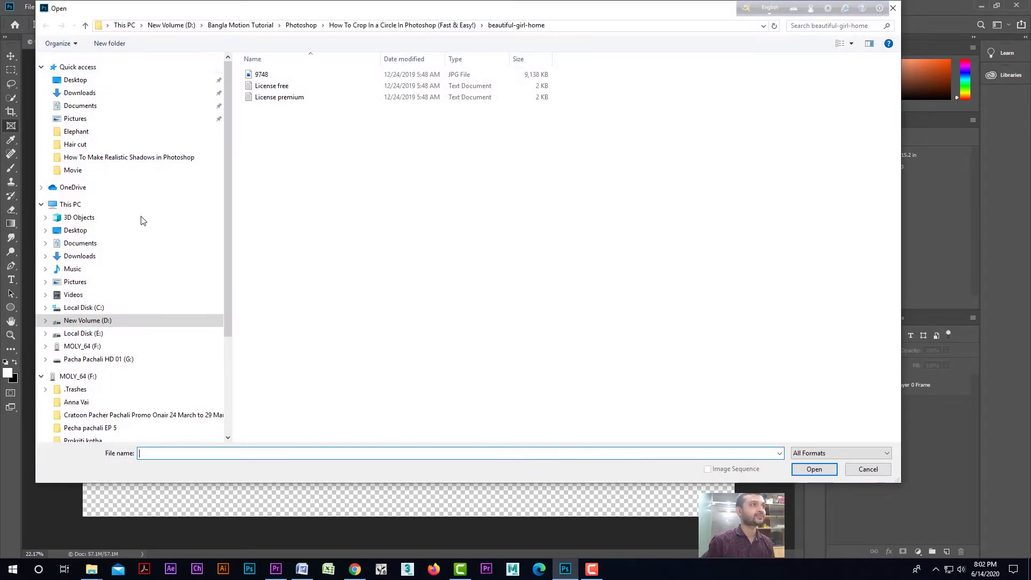
{"action": "right_click", "coordinate": [324, 228]}
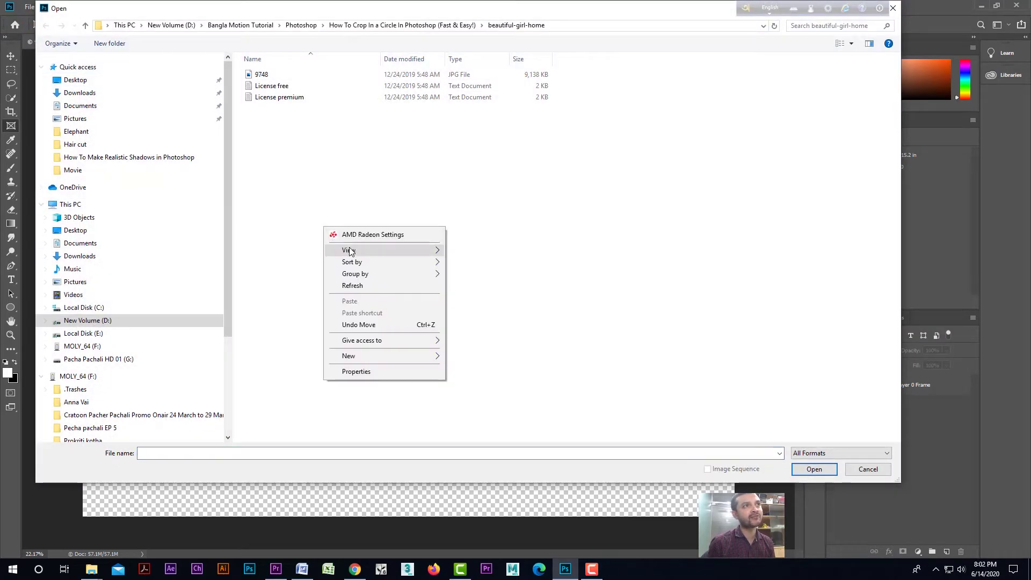
{"action": "mouse_move", "coordinate": [350, 250]}
{"action": "left_click", "coordinate": [511, 265]}
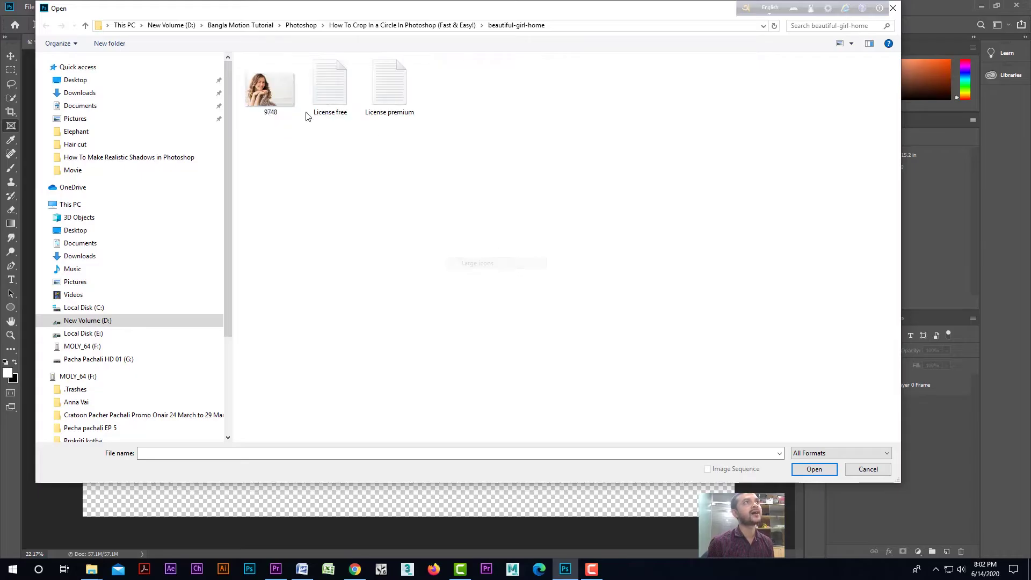
{"action": "left_click", "coordinate": [262, 99]}
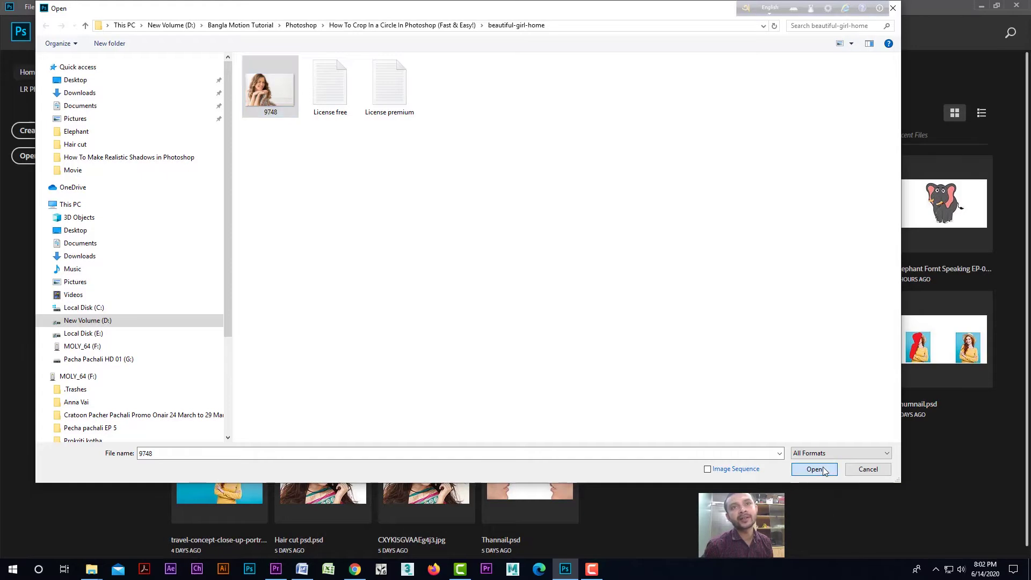
{"action": "left_click", "coordinate": [822, 467]}
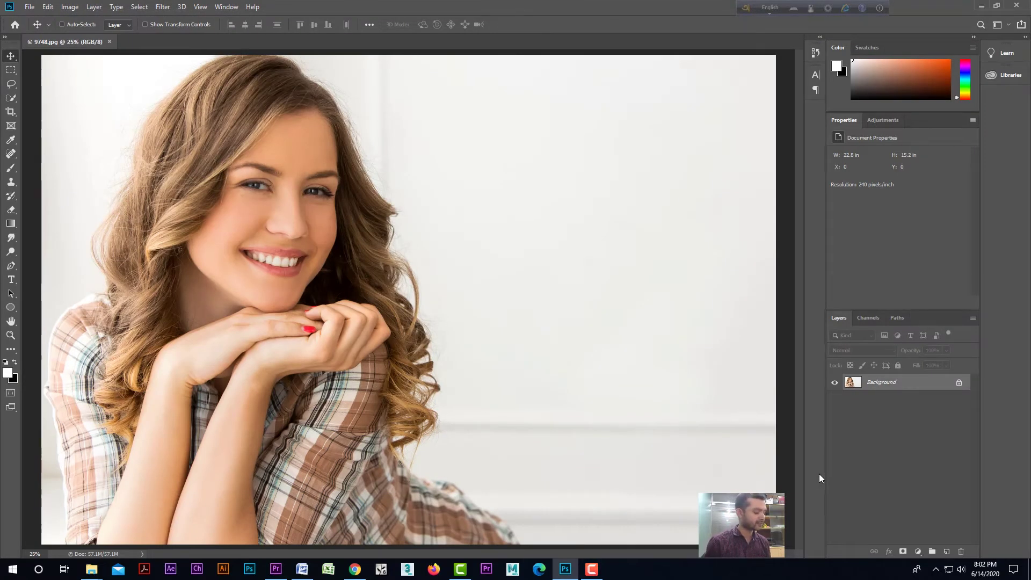
{"action": "scroll", "coordinate": [502, 381], "scroll_direction": "down", "scroll_amount": 2}
Unlock the 9748 Background layer so it becomes Layer 0.
{"action": "scroll", "coordinate": [436, 369], "scroll_direction": "up", "scroll_amount": 1}
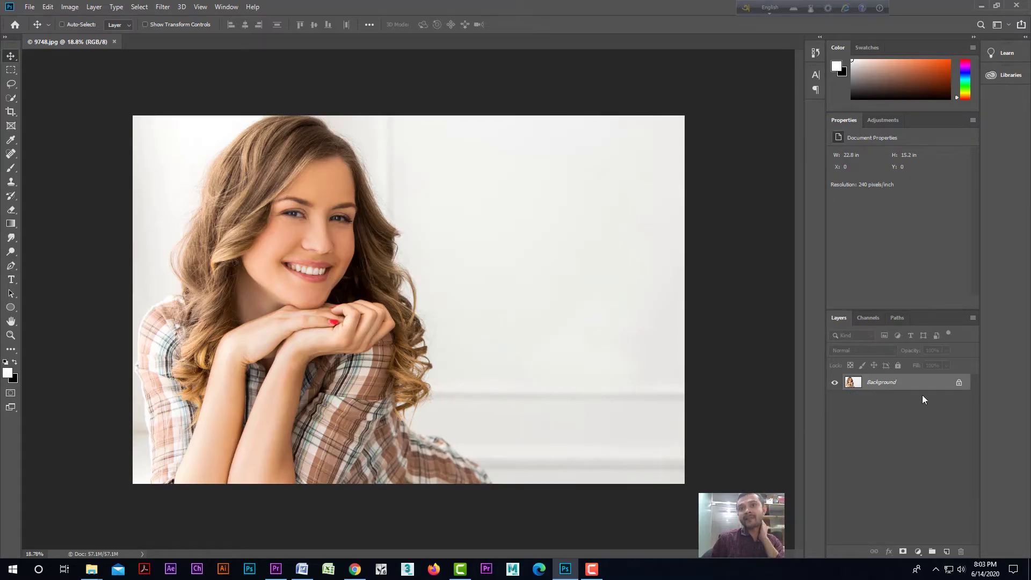
{"action": "left_click", "coordinate": [959, 384]}
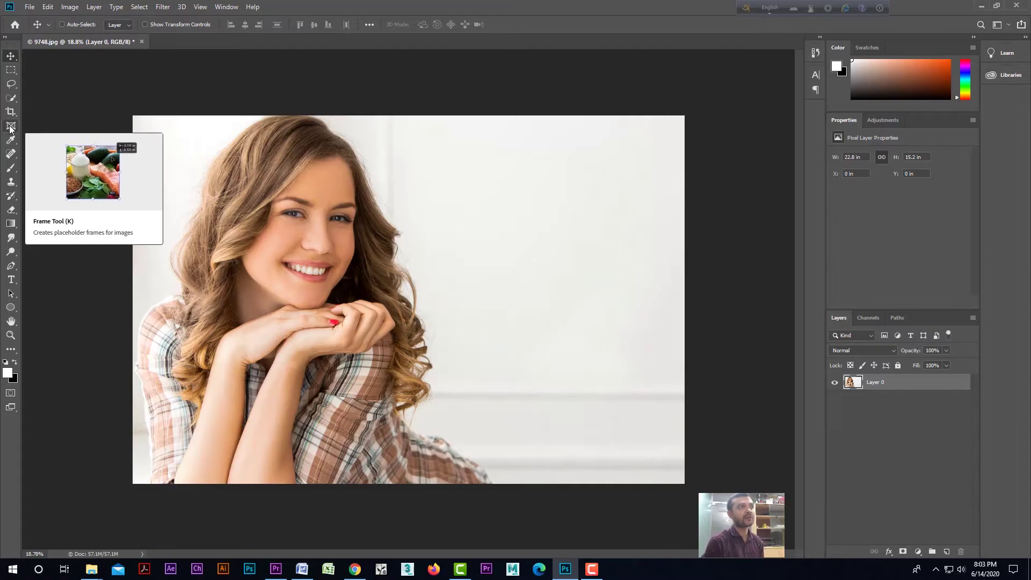
Select the Frame tool and set it to draw elliptical frames.
{"action": "left_click", "coordinate": [11, 129]}
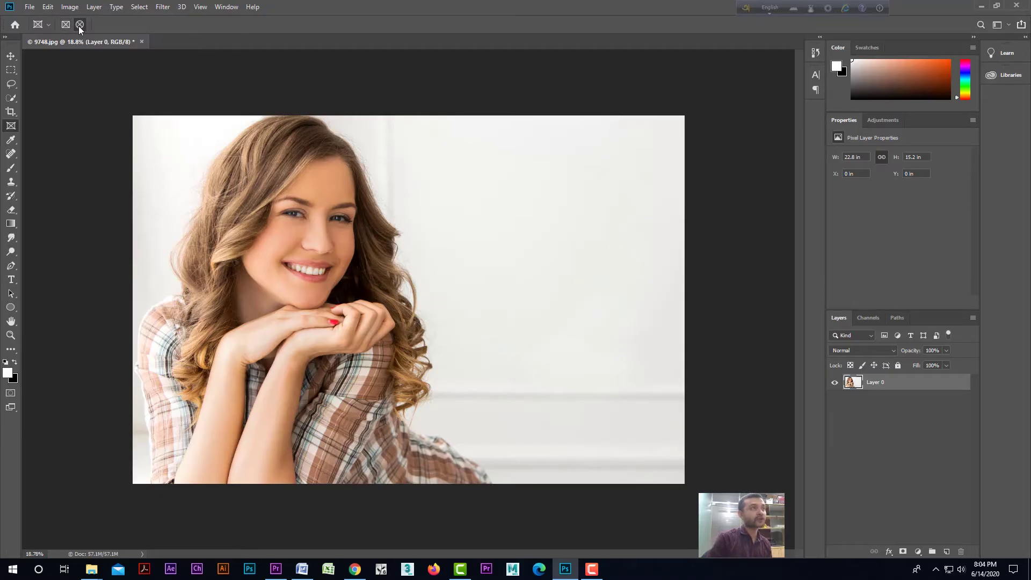
{"action": "key", "text": "super+plus"}
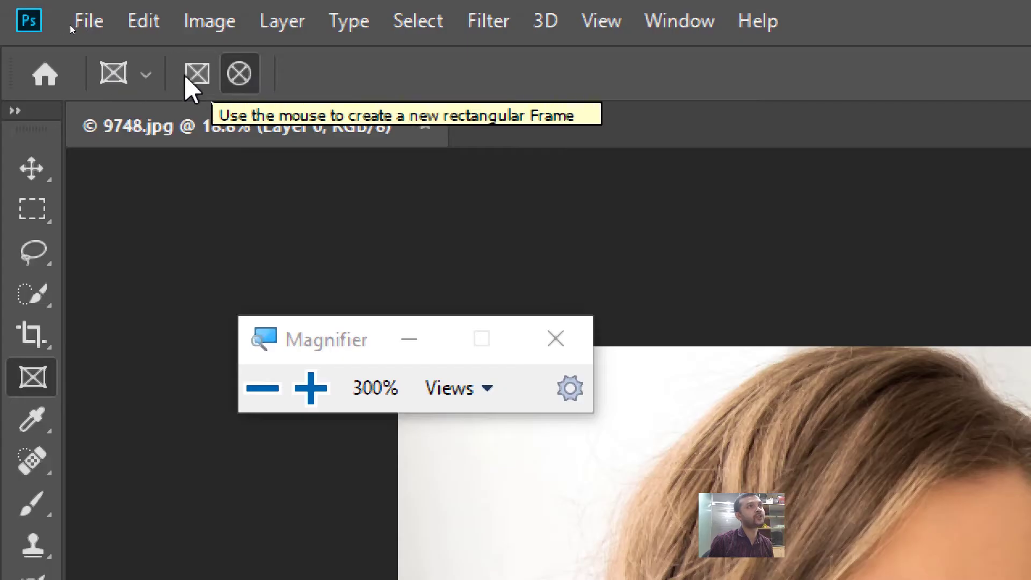
{"action": "left_click", "coordinate": [243, 79]}
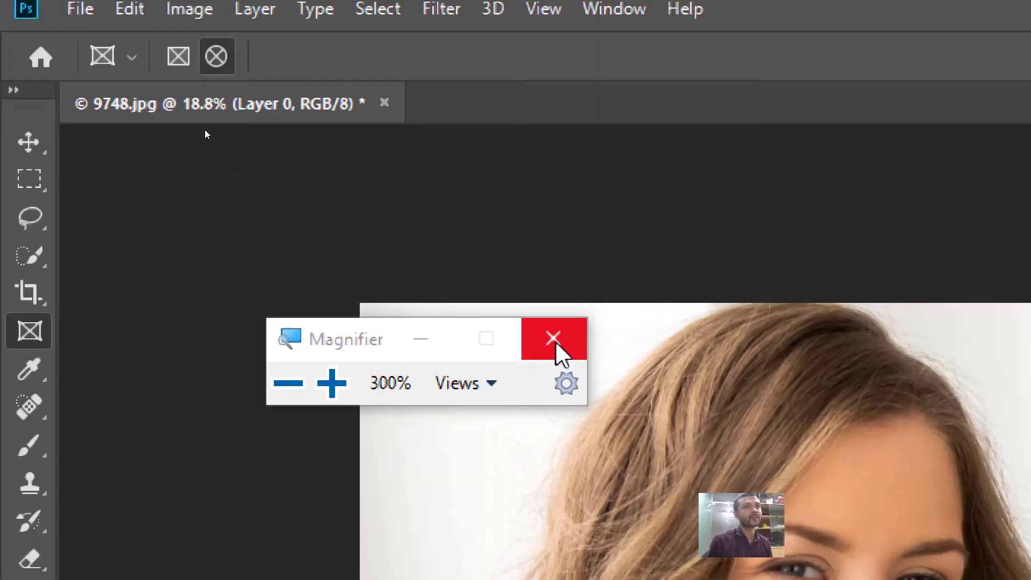
{"action": "left_click", "coordinate": [554, 341]}
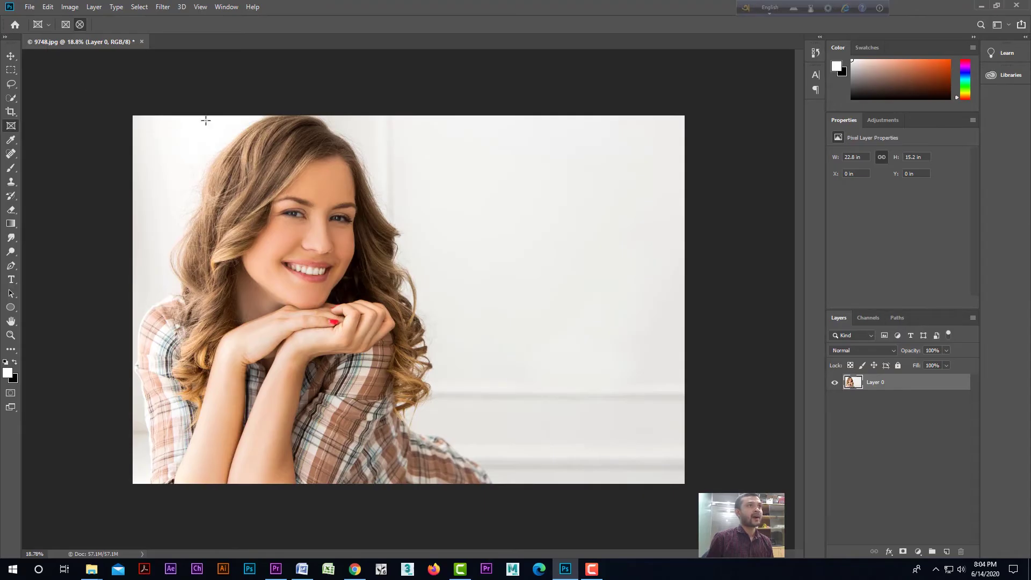
Replace an uneven ellipse with a circular frame cropping the photo around her face and hands.
{"action": "left_click_drag", "start_coordinate": [196, 132], "coordinate": [479, 366]}
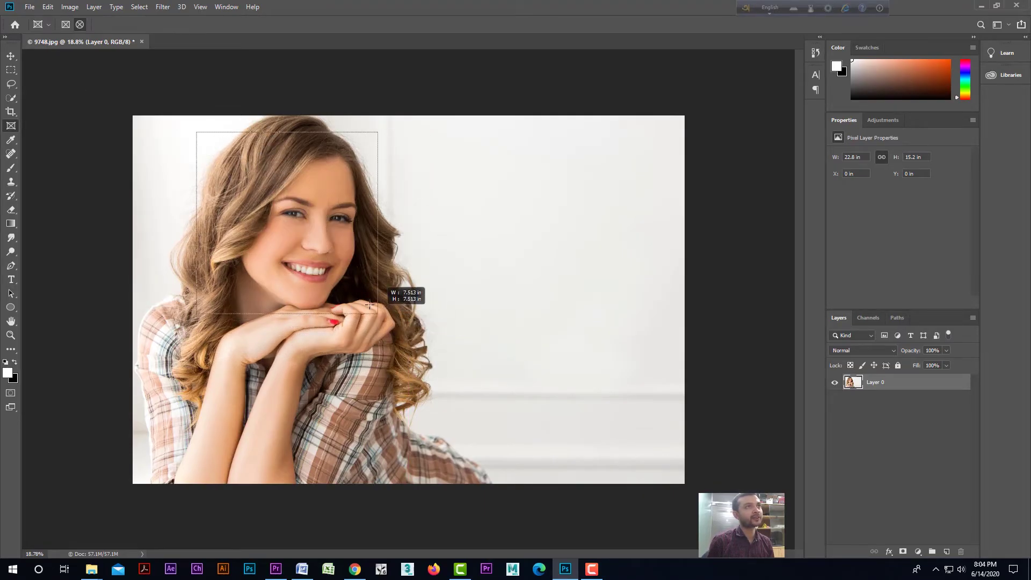
{"action": "mouse_move", "coordinate": [479, 366]}
{"action": "left_mouse_down"}
{"action": "mouse_move", "coordinate": [484, 374]}
{"action": "mouse_move", "coordinate": [481, 340]}
{"action": "mouse_move", "coordinate": [445, 339]}
{"action": "left_mouse_up"}
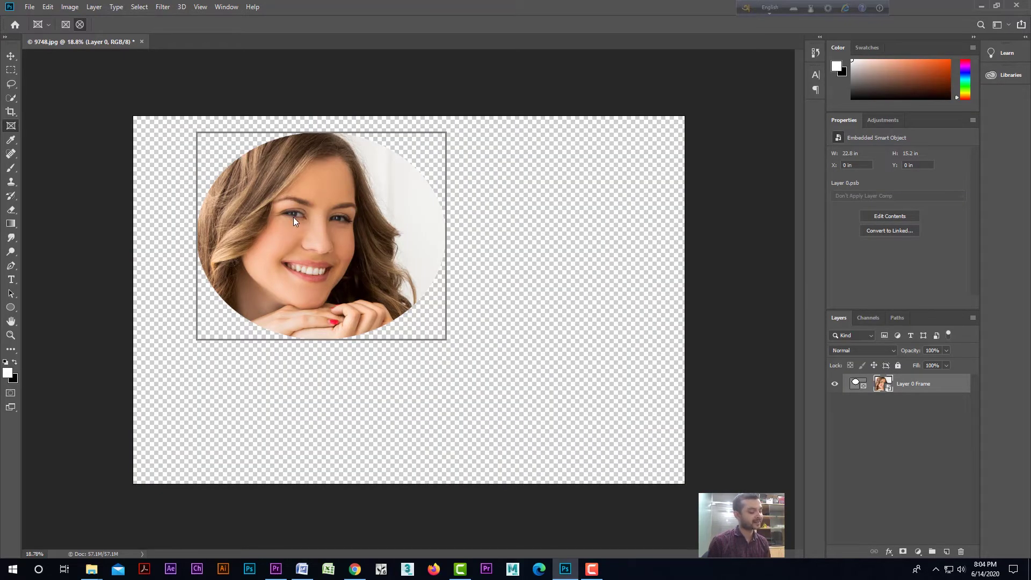
{"action": "key", "text": "ctrl+z"}
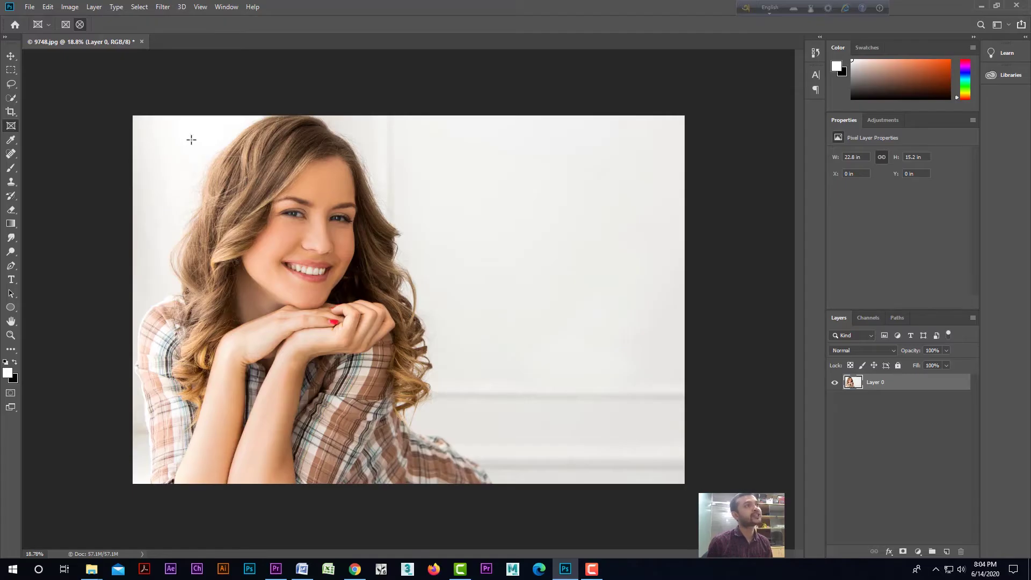
{"action": "left_click_drag", "start_coordinate": [183, 130], "coordinate": [567, 380]}
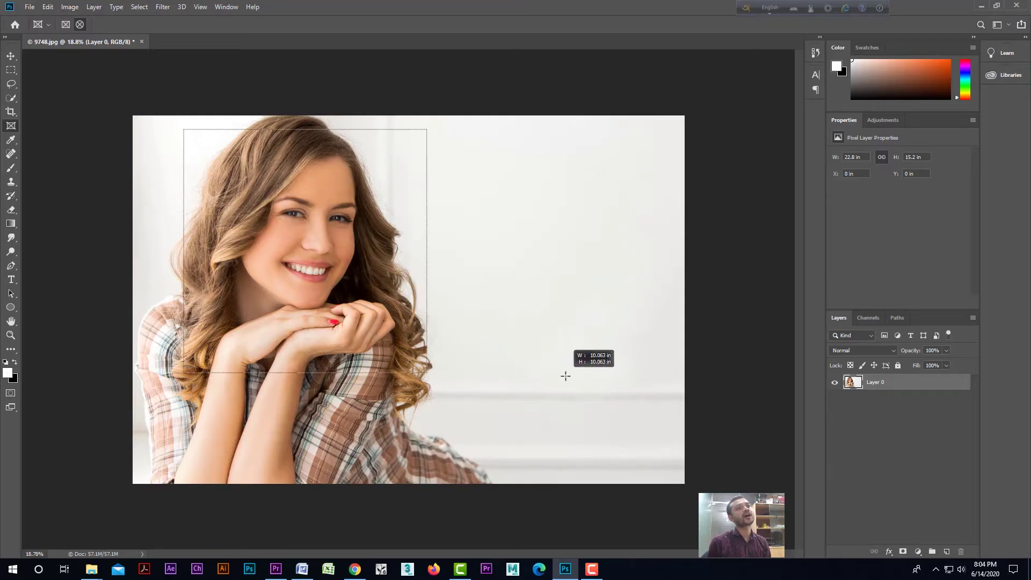
{"action": "left_click_drag", "start_coordinate": [567, 380], "coordinate": [571, 383]}
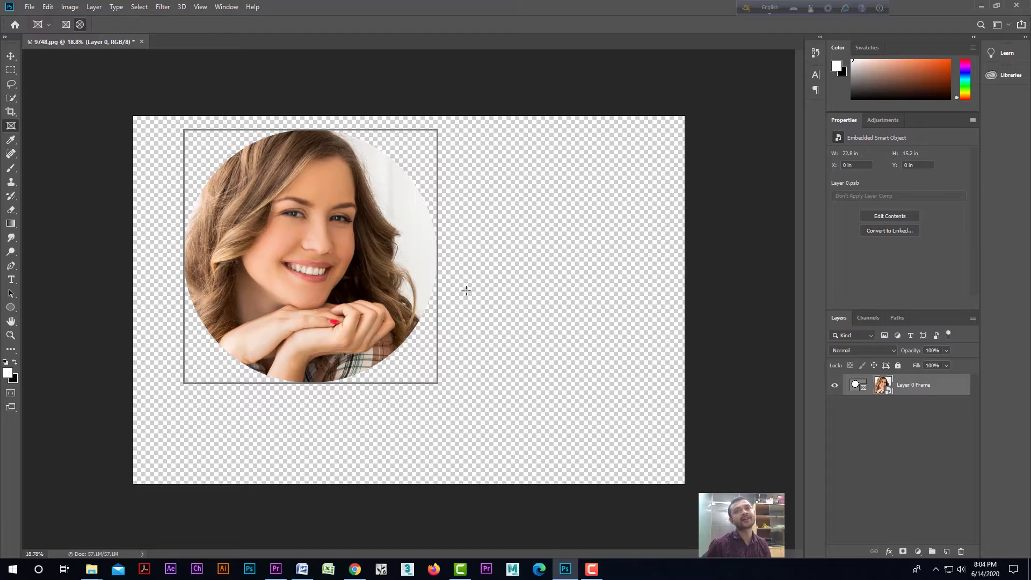
{"action": "key", "text": "ctrl+z"}
{"action": "left_click", "coordinate": [907, 388]}
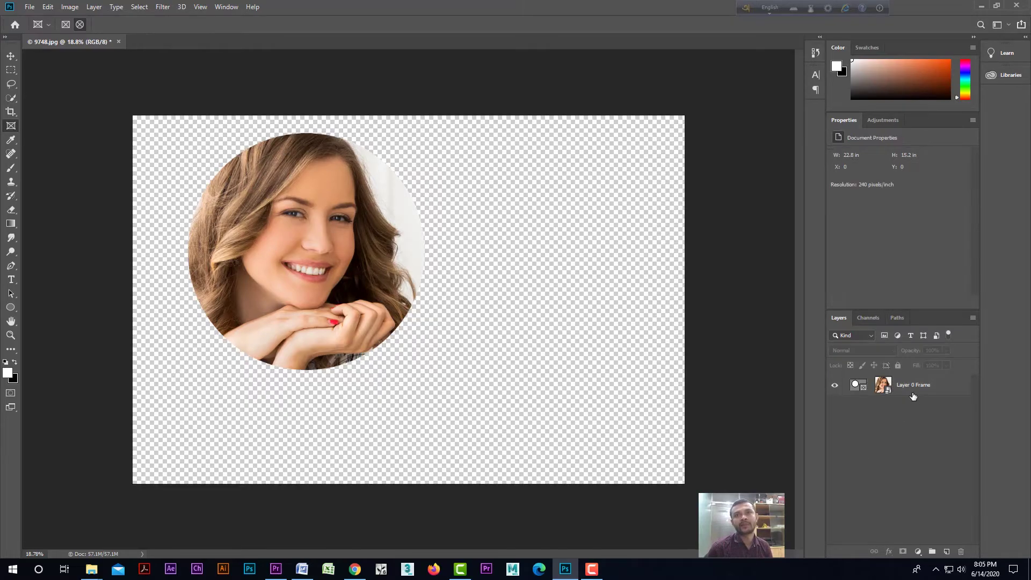
Drag the circular frame toward the centre of the transparent canvas.
{"action": "left_click_drag", "start_coordinate": [333, 198], "coordinate": [415, 245]}
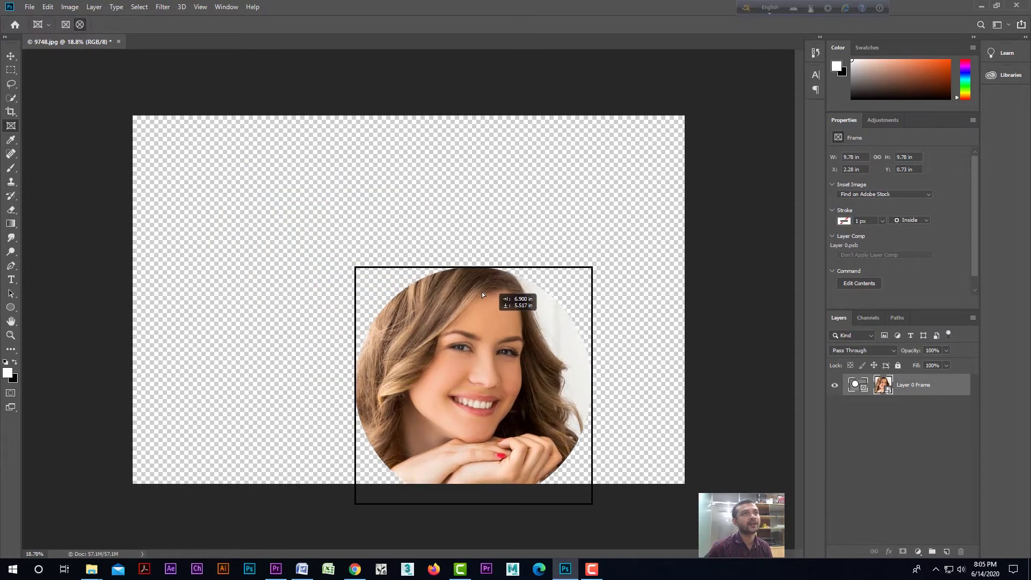
{"action": "left_click", "coordinate": [869, 447]}
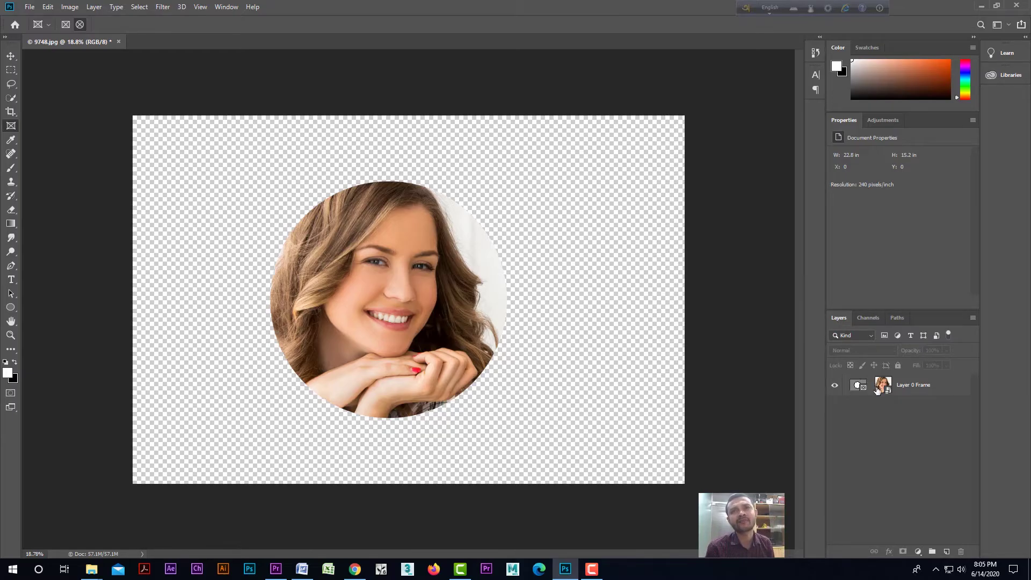
{"action": "key", "text": "v"}
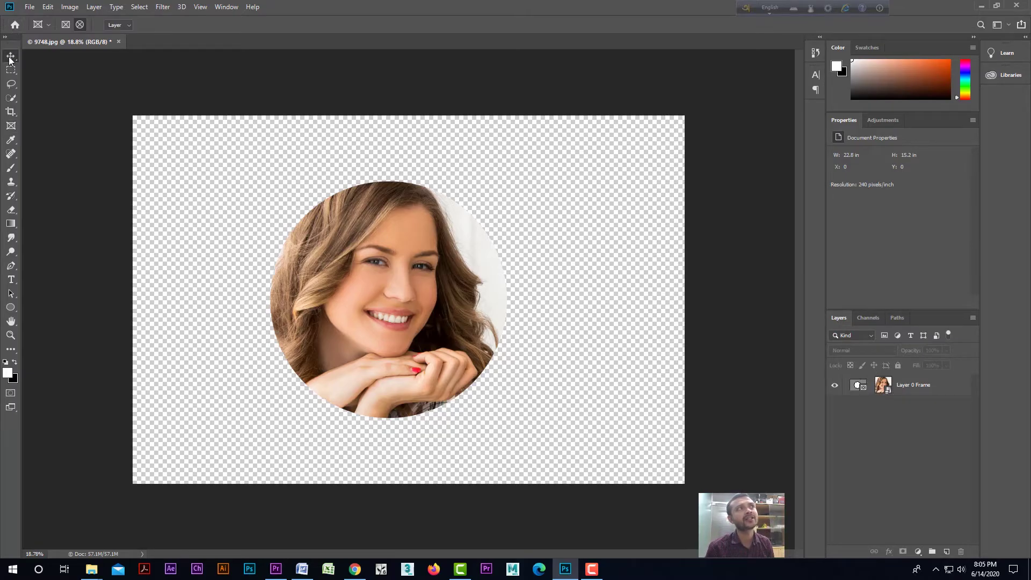
Shift the photo inside the circular frame so her face is centred.
{"action": "left_click", "coordinate": [881, 388]}
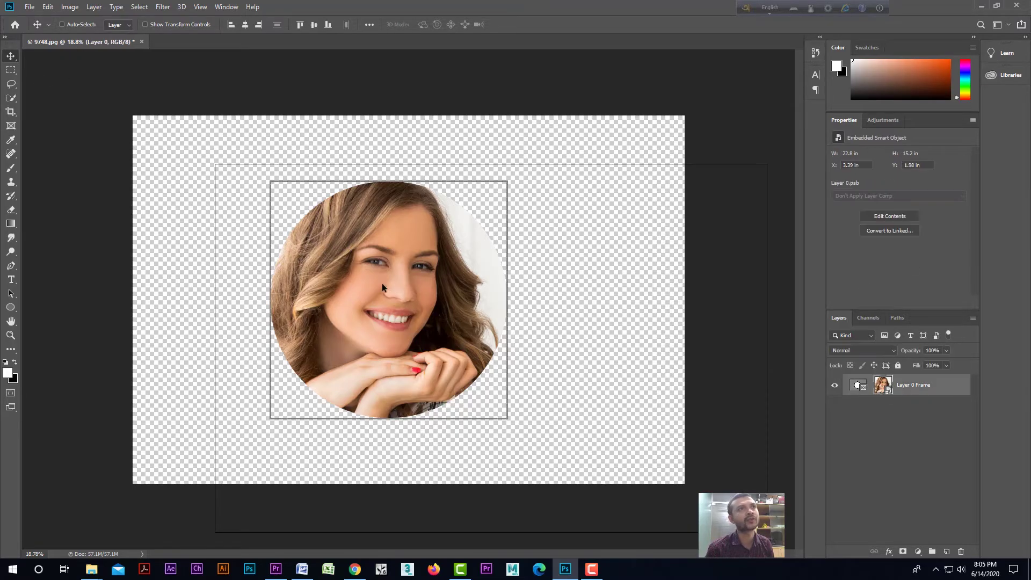
{"action": "left_click_drag", "start_coordinate": [379, 245], "coordinate": [395, 266]}
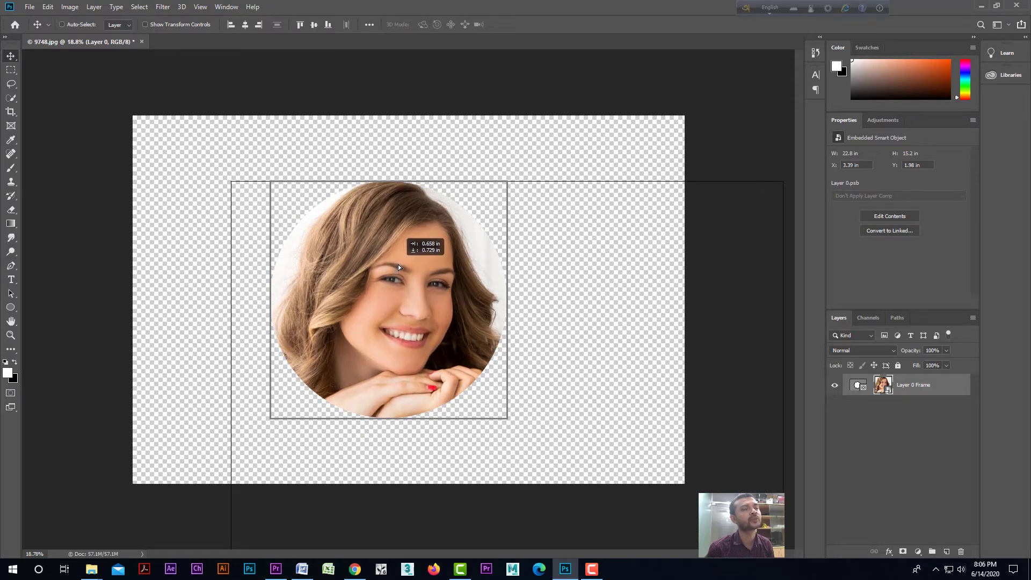
{"action": "left_click_drag", "start_coordinate": [395, 266], "coordinate": [398, 265]}
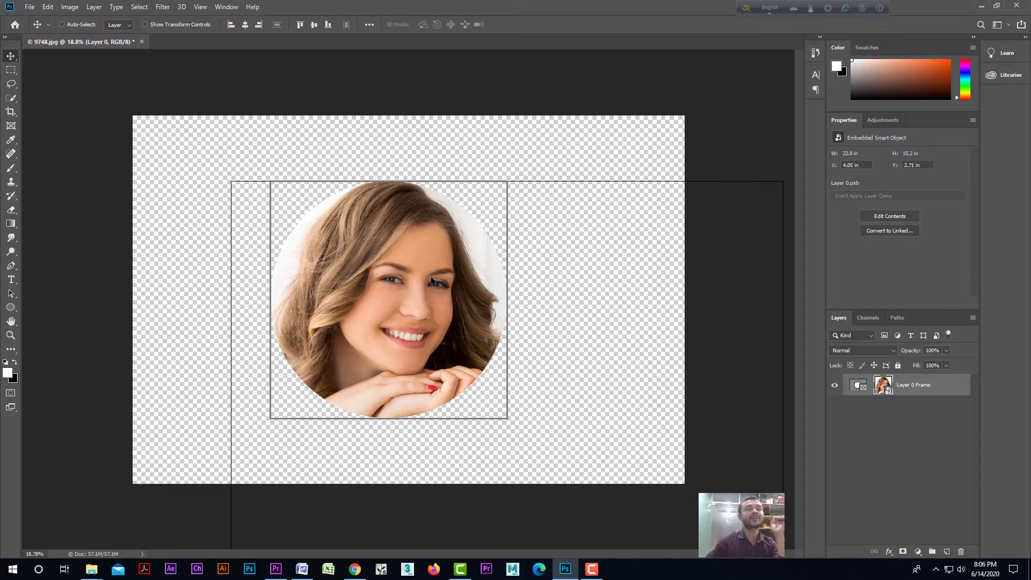
{"action": "mouse_move", "coordinate": [402, 306]}
{"action": "left_mouse_down"}
{"action": "mouse_move", "coordinate": [475, 348]}
{"action": "mouse_move", "coordinate": [430, 371]}
{"action": "mouse_move", "coordinate": [420, 356]}
{"action": "left_mouse_up"}
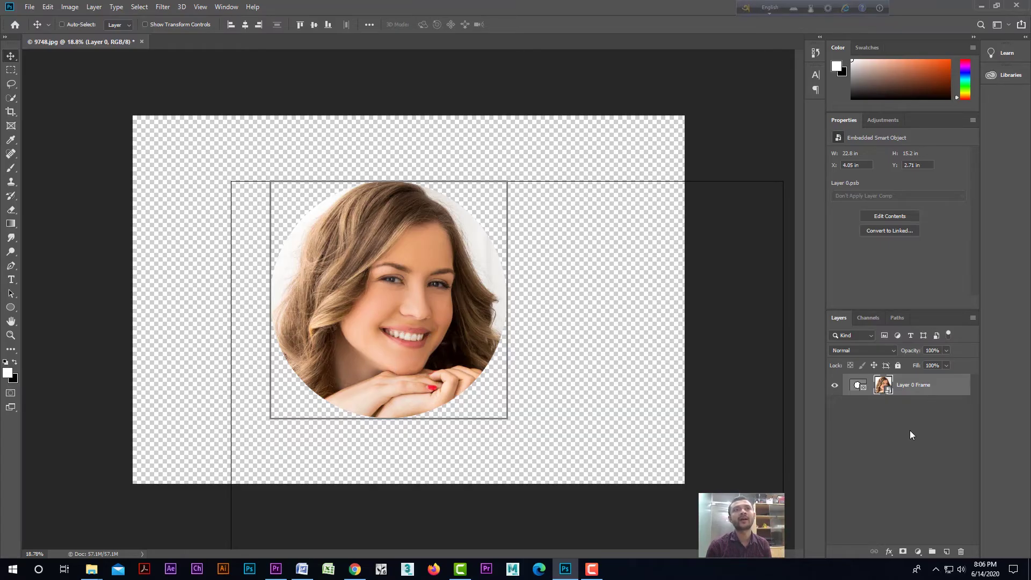
{"action": "left_click", "coordinate": [898, 422]}
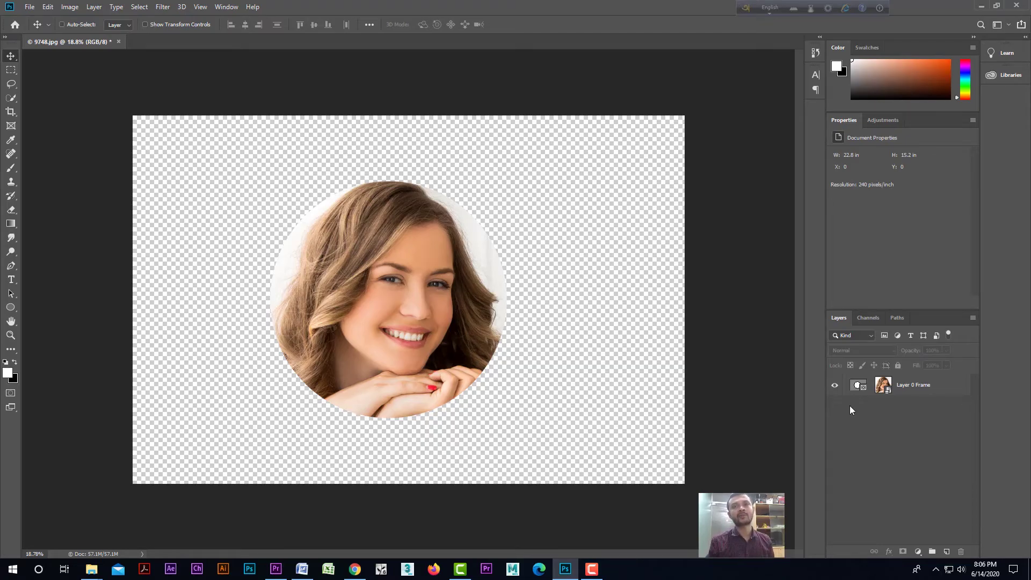
Select the frame and show its Properties panel via the Window menu.
{"action": "left_click", "coordinate": [934, 399]}
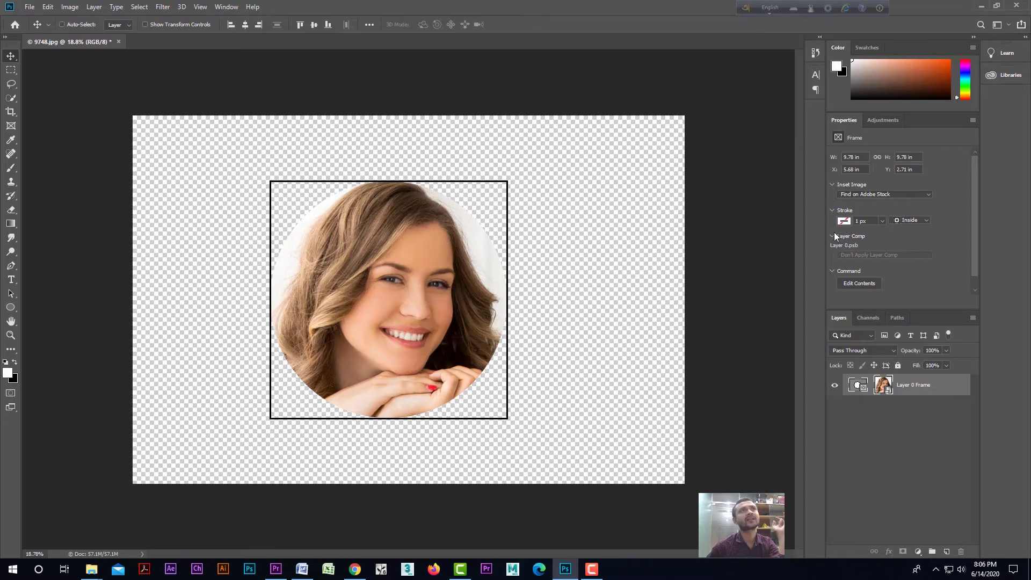
{"action": "left_click", "coordinate": [226, 7]}
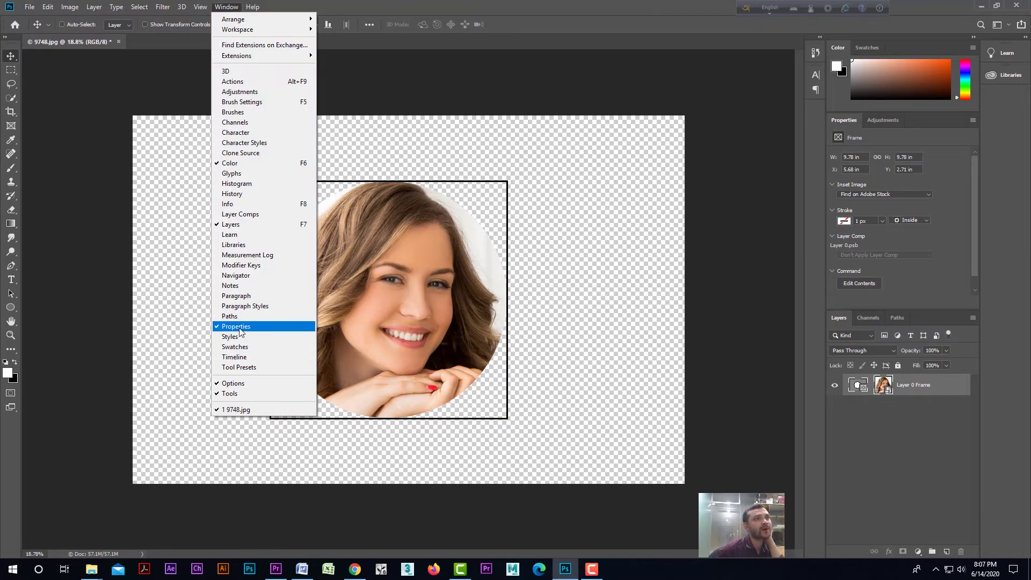
{"action": "left_click", "coordinate": [237, 327]}
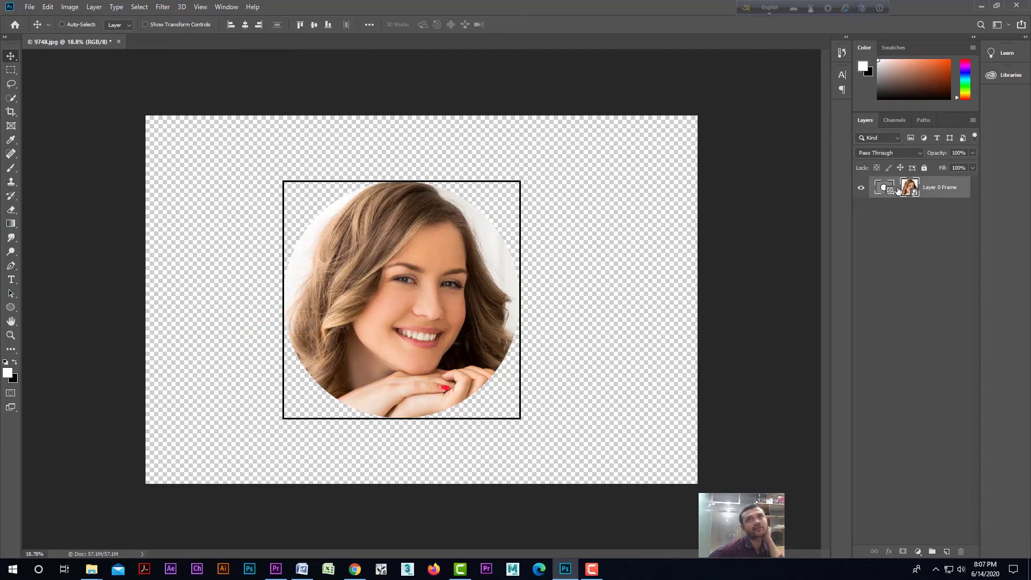
{"action": "left_click", "coordinate": [226, 7]}
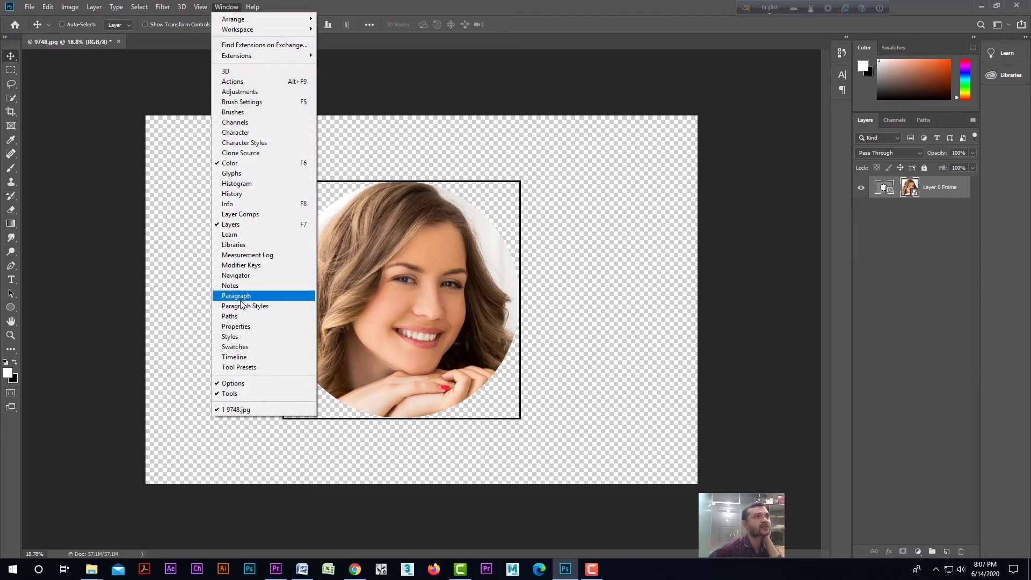
{"action": "left_click", "coordinate": [242, 327]}
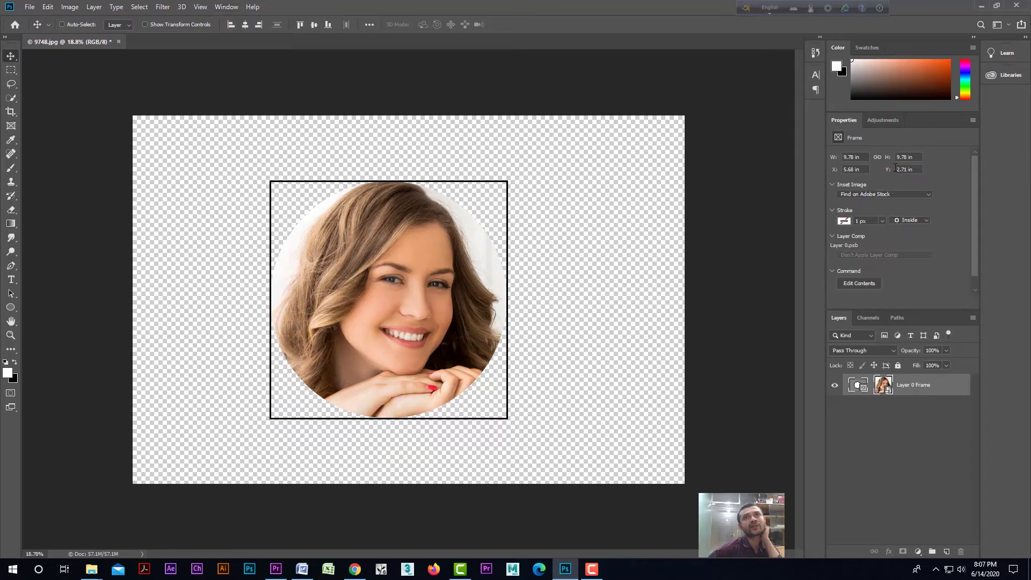
Give the circular frame a solid black stroke 32.28 px wide.
{"action": "left_click", "coordinate": [845, 221]}
{"action": "left_click", "coordinate": [870, 244]}
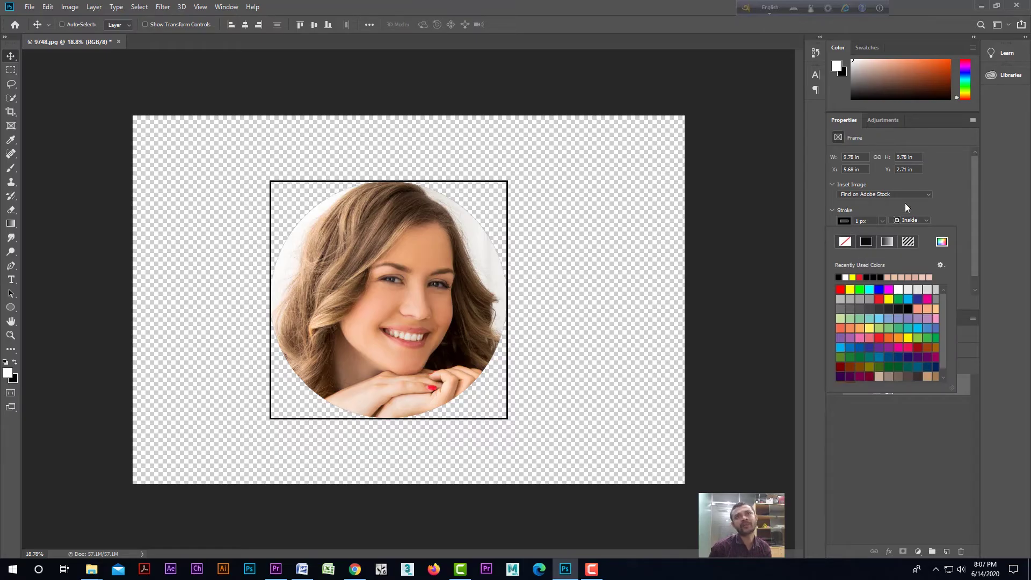
{"action": "left_click", "coordinate": [882, 220]}
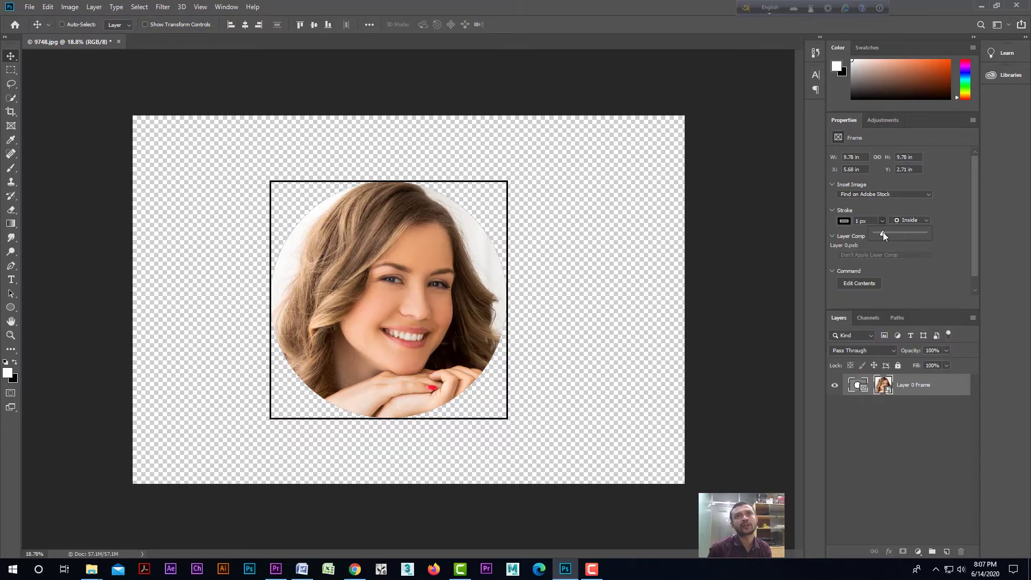
{"action": "left_click_drag", "start_coordinate": [886, 232], "coordinate": [890, 233]}
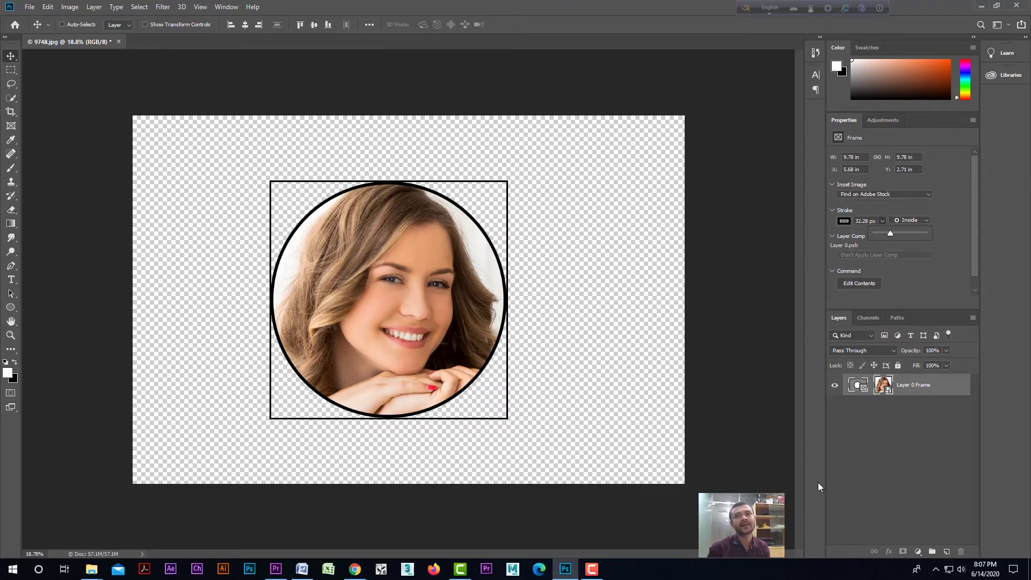
{"action": "left_click", "coordinate": [730, 397]}
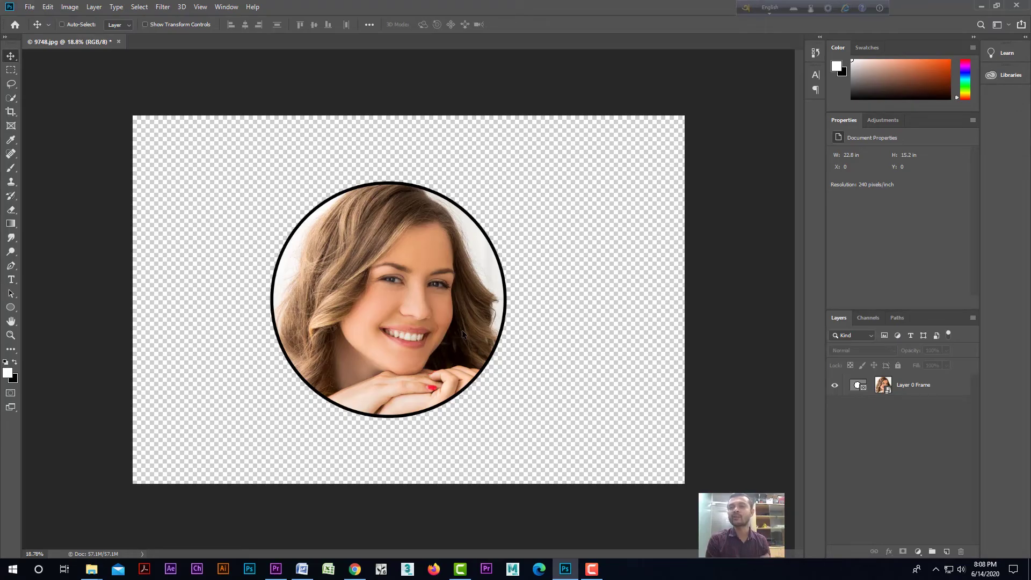
Quit Photoshop without saving changes and relaunch it.
{"action": "left_click", "coordinate": [1017, 5]}
{"action": "key", "text": "n"}
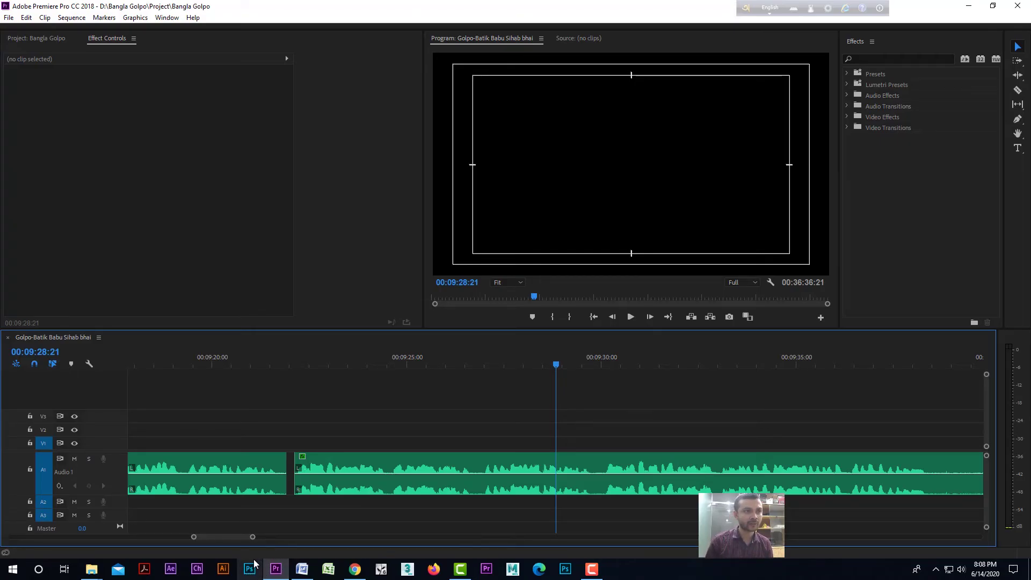
{"action": "left_click", "coordinate": [250, 568]}
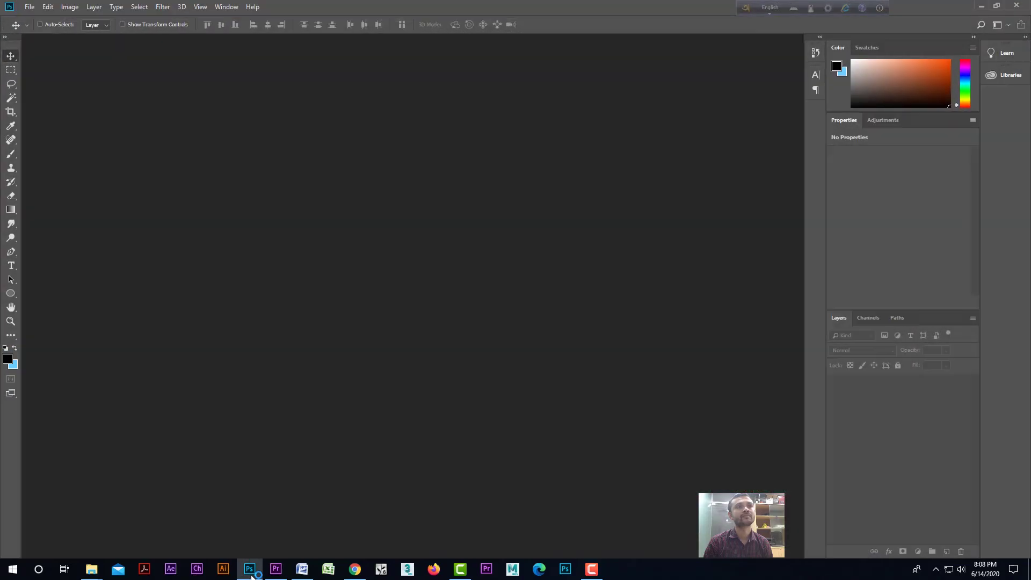
Open 9748 from the D: drive's Bangla Motion Tutorial > Photoshop folder.
{"action": "left_click", "coordinate": [30, 7]}
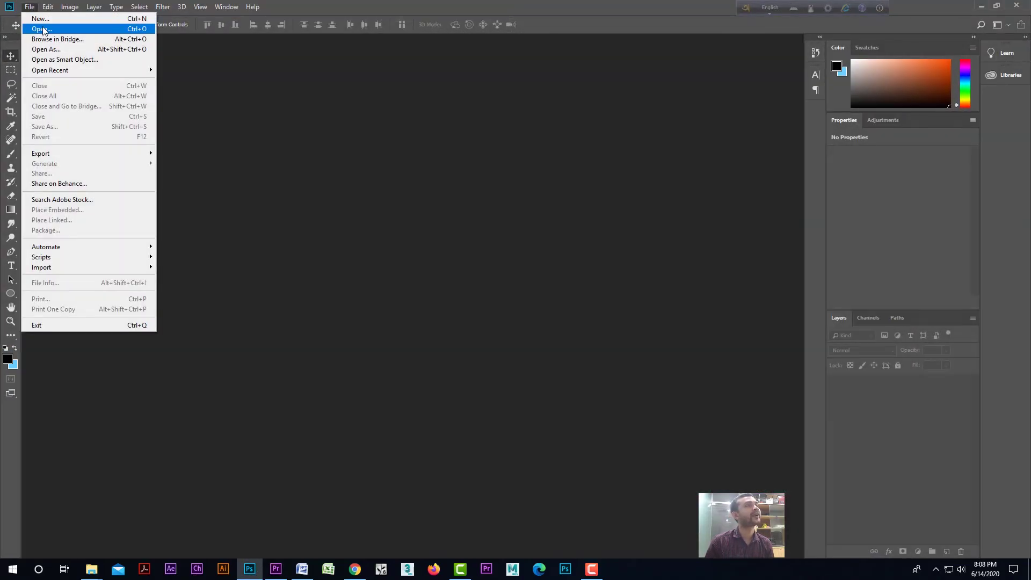
{"action": "left_click", "coordinate": [43, 30]}
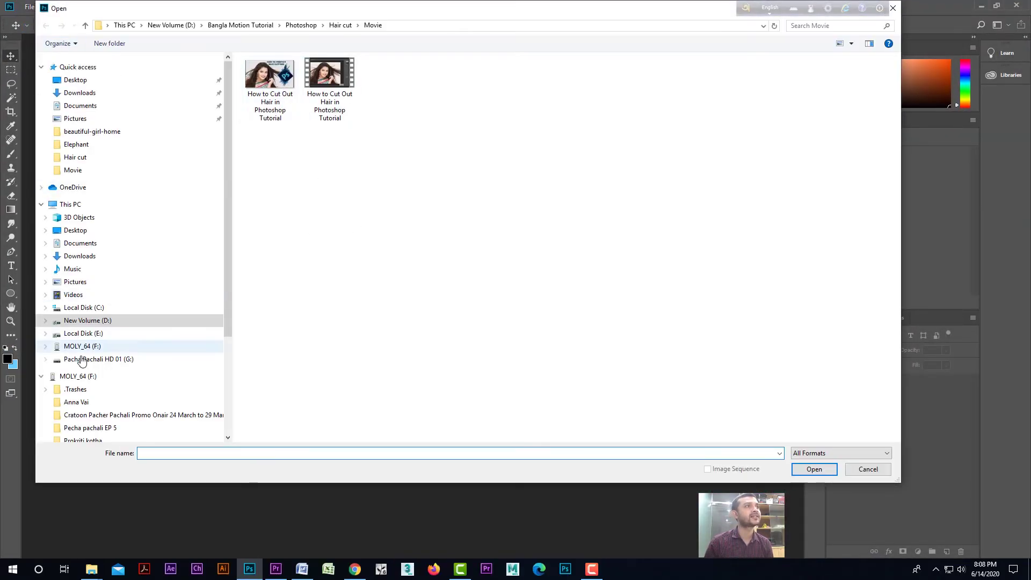
{"action": "left_click", "coordinate": [84, 321]}
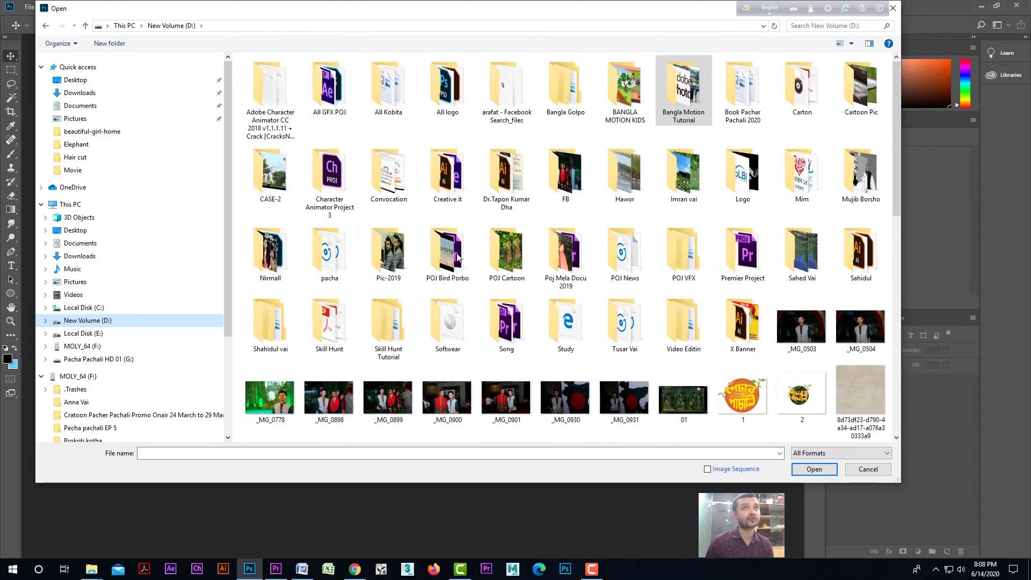
{"action": "double_click", "coordinate": [668, 99]}
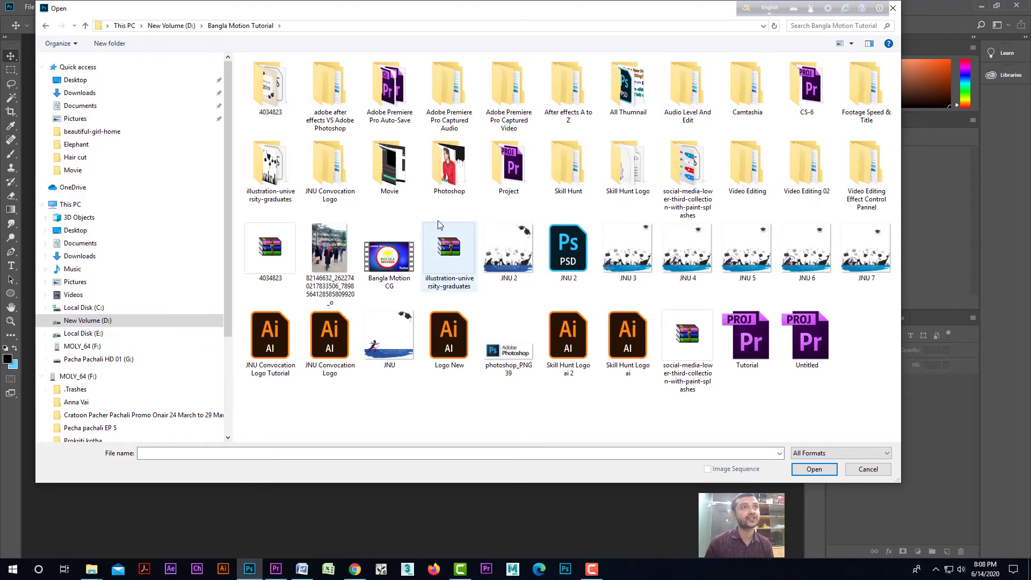
{"action": "double_click", "coordinate": [450, 167]}
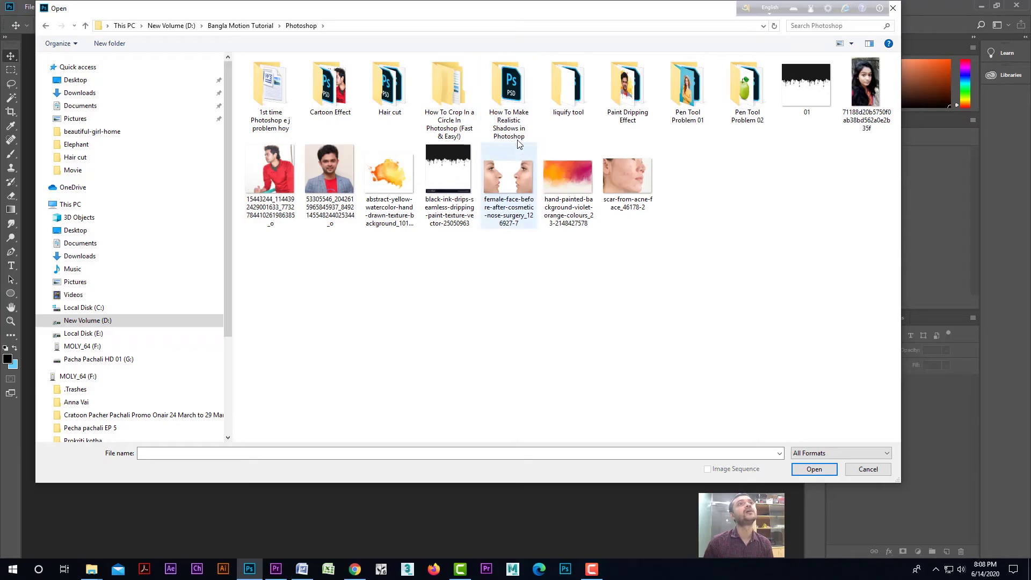
{"action": "left_click", "coordinate": [812, 472]}
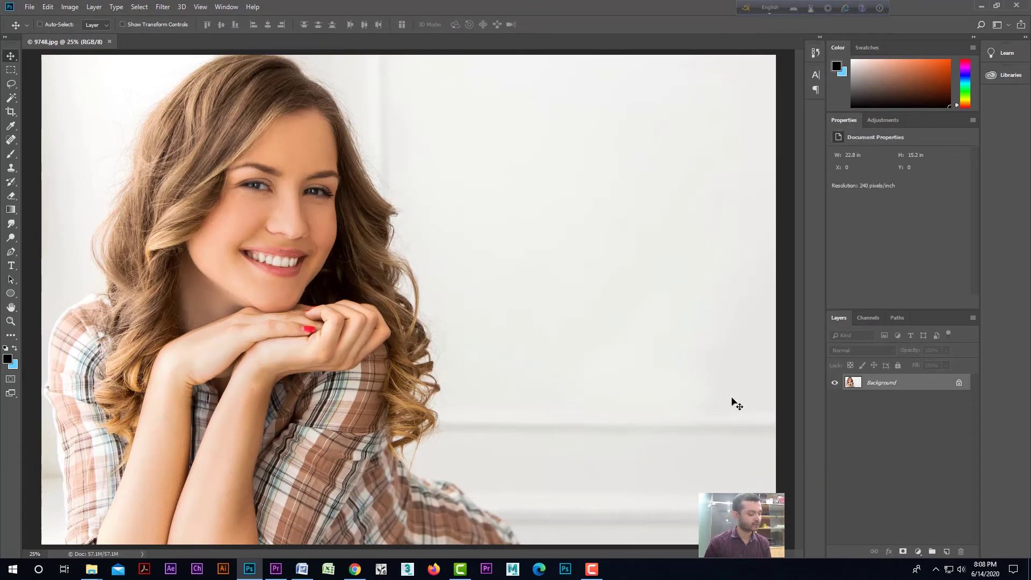
Unlock the reopened photo's Background layer into editable Layer 0.
{"action": "scroll", "coordinate": [516, 394], "scroll_direction": "down", "scroll_amount": 2}
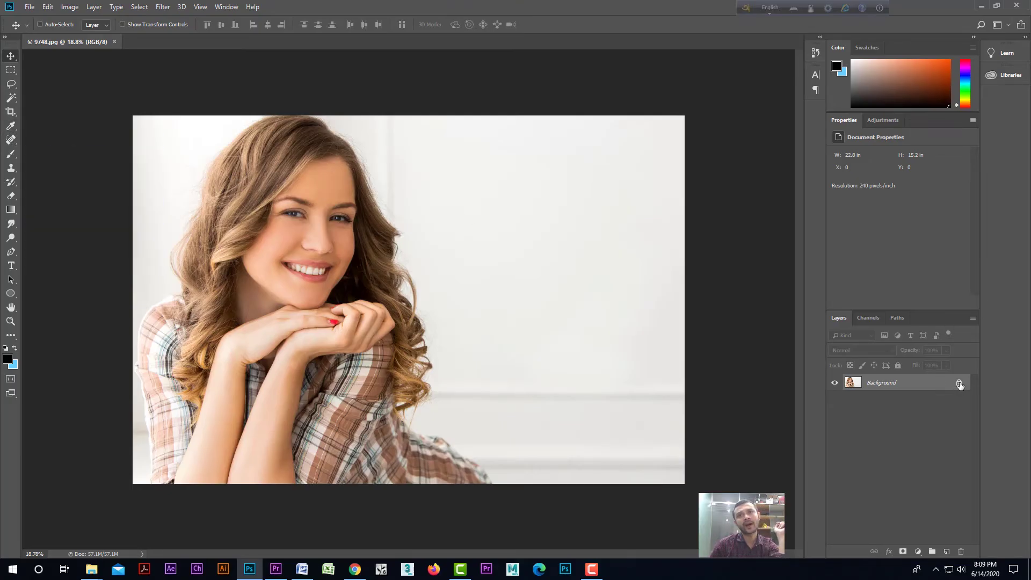
{"action": "left_click", "coordinate": [959, 385]}
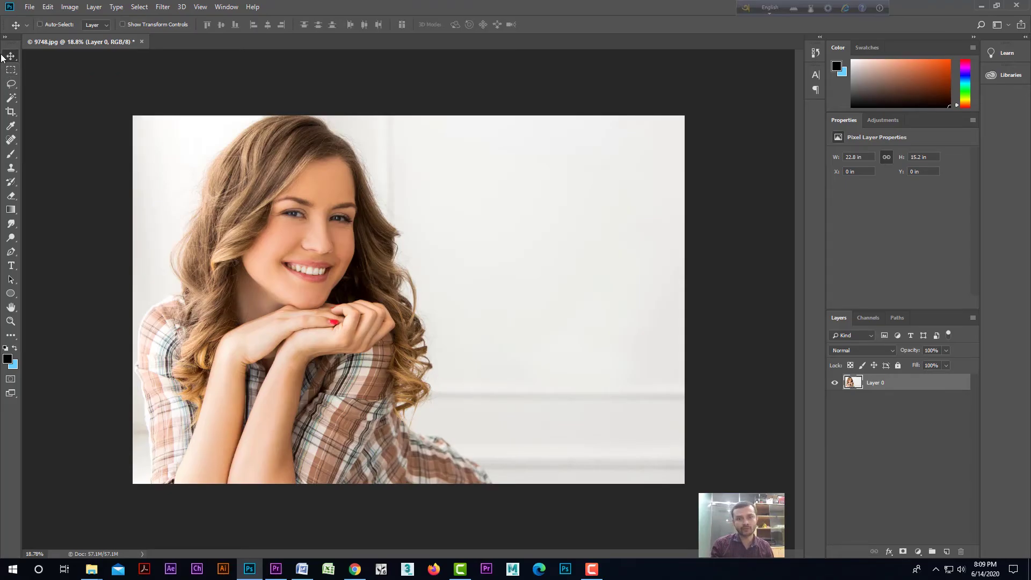
Draw a black circle, Ellipse 1, over her face and move it beneath Layer 0.
{"action": "left_click", "coordinate": [10, 293]}
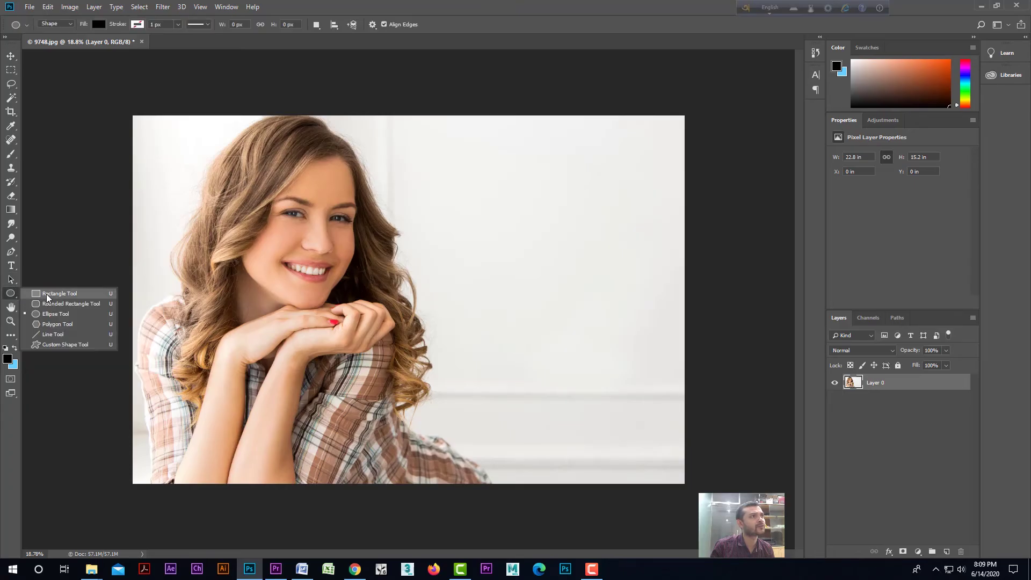
{"action": "left_click", "coordinate": [50, 296]}
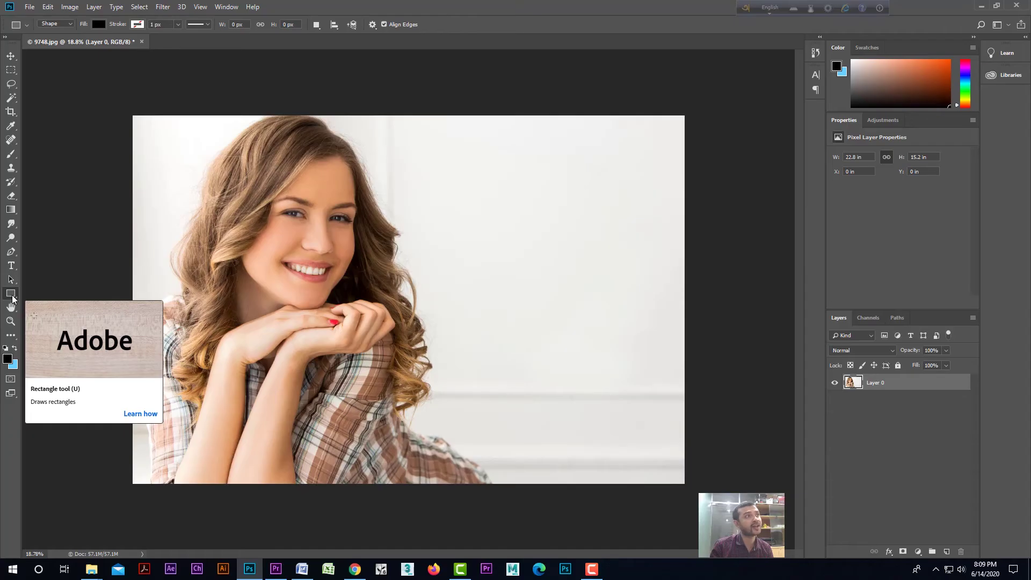
{"action": "right_click", "coordinate": [12, 297]}
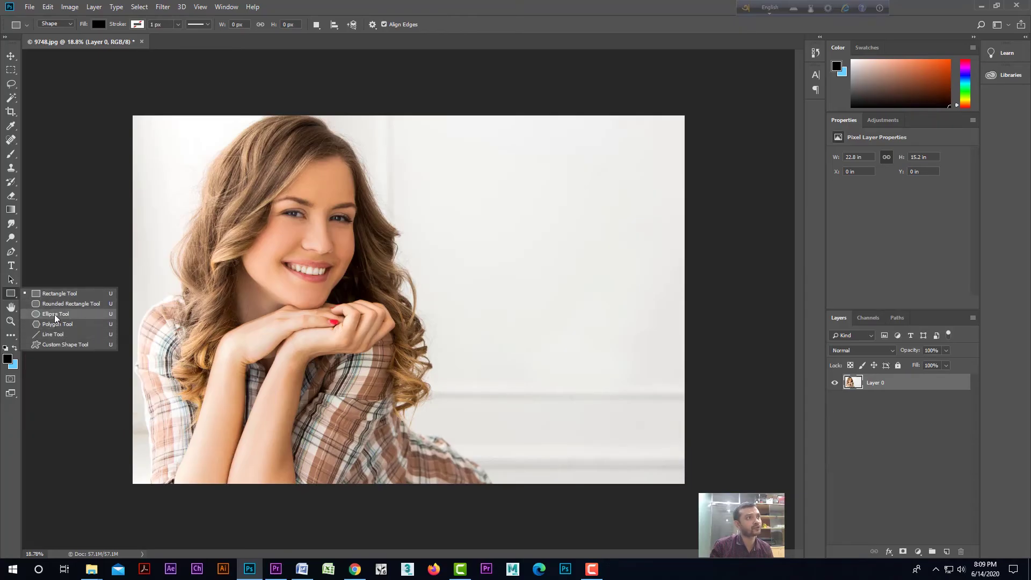
{"action": "left_click", "coordinate": [55, 316]}
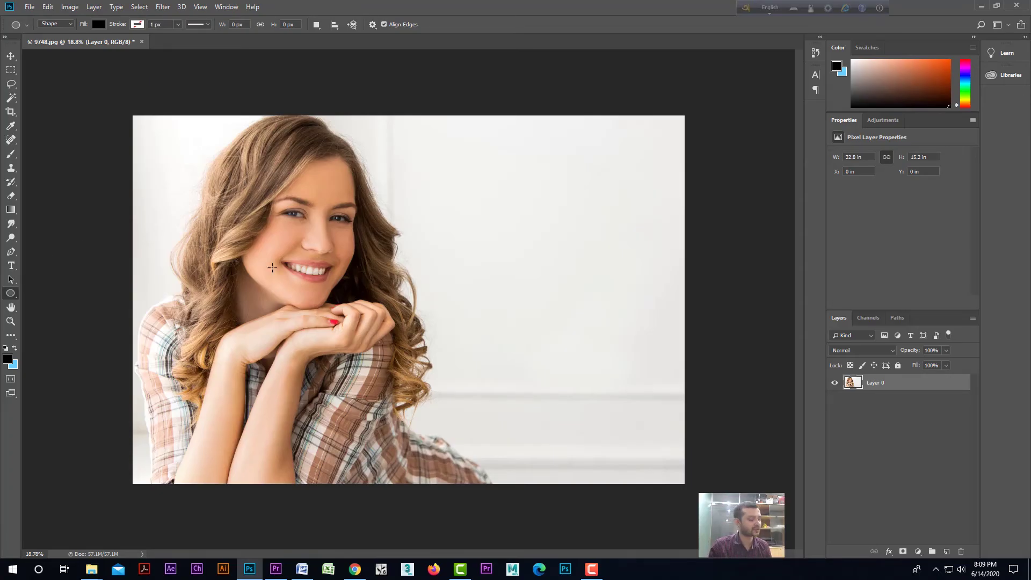
{"action": "left_click_drag", "start_coordinate": [209, 142], "coordinate": [477, 383]}
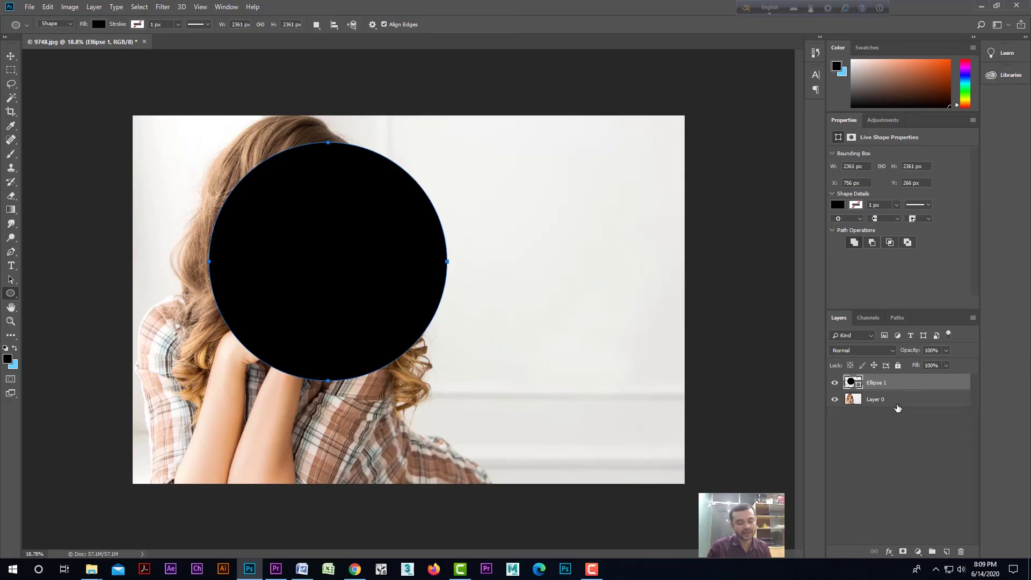
{"action": "left_click_drag", "start_coordinate": [897, 407], "coordinate": [897, 409]}
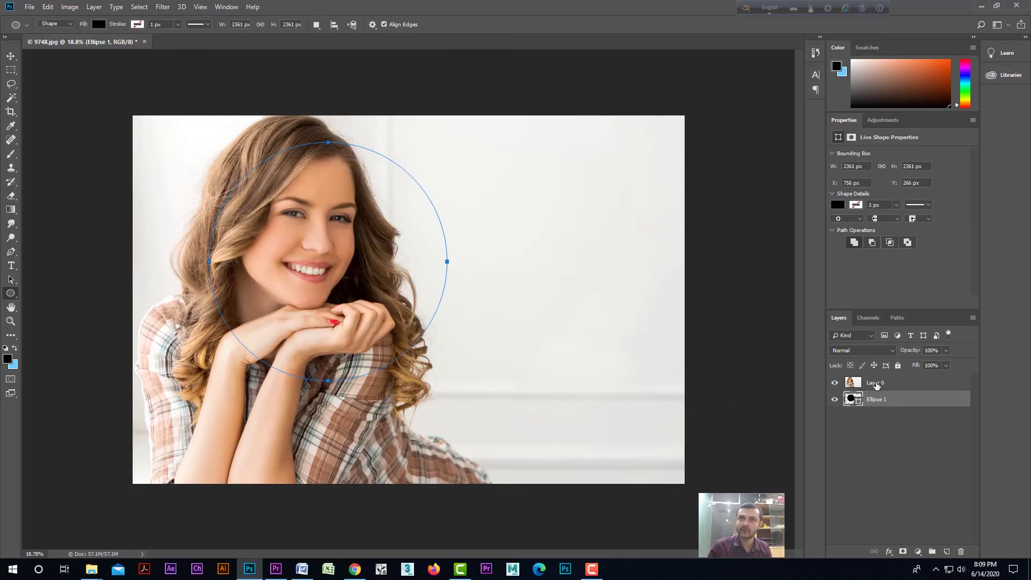
Clip Layer 0's photo into the Ellipse 1 circle as a clipping mask.
{"action": "left_click", "coordinate": [894, 387]}
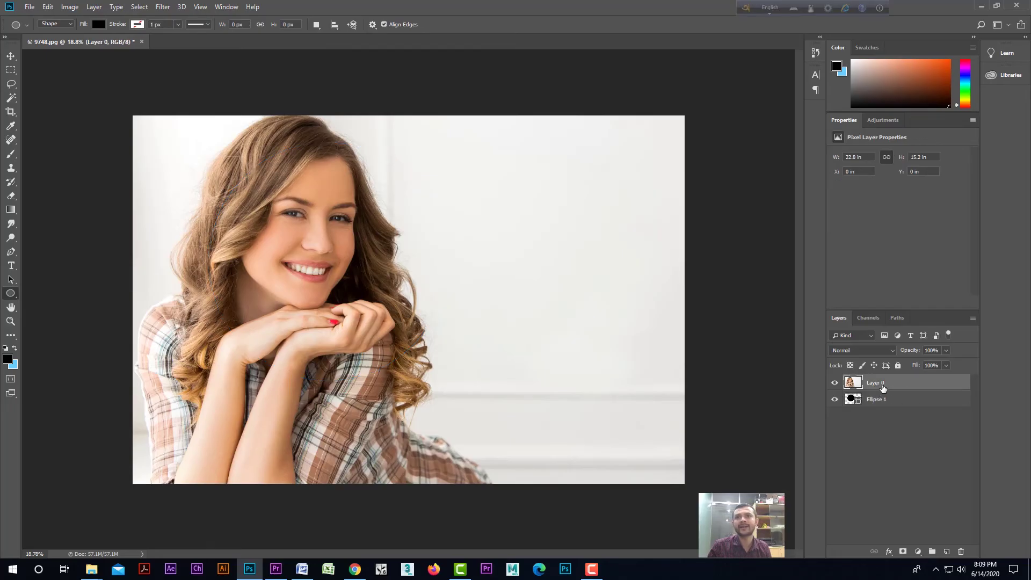
{"action": "right_click", "coordinate": [900, 390]}
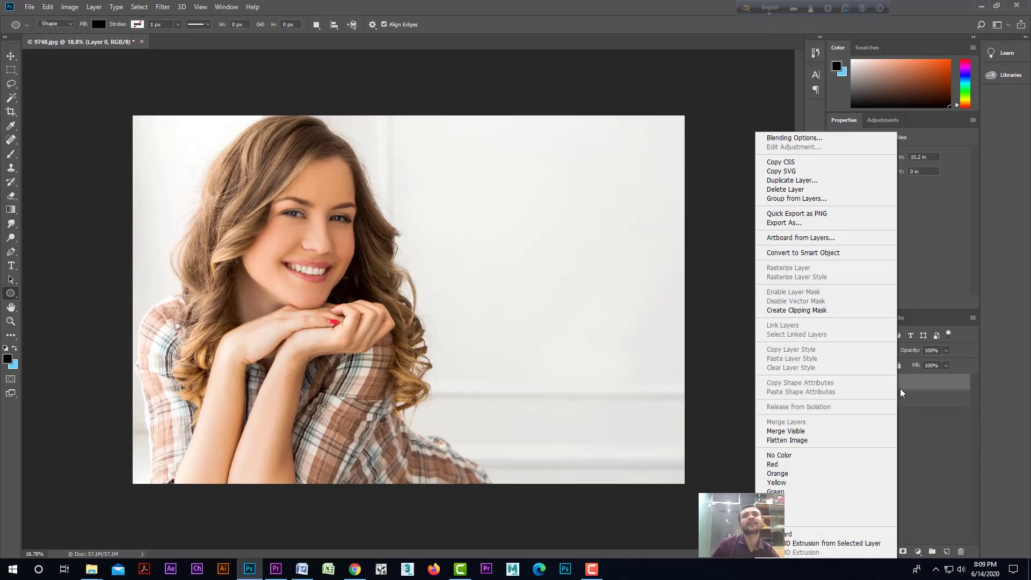
{"action": "left_click", "coordinate": [803, 311]}
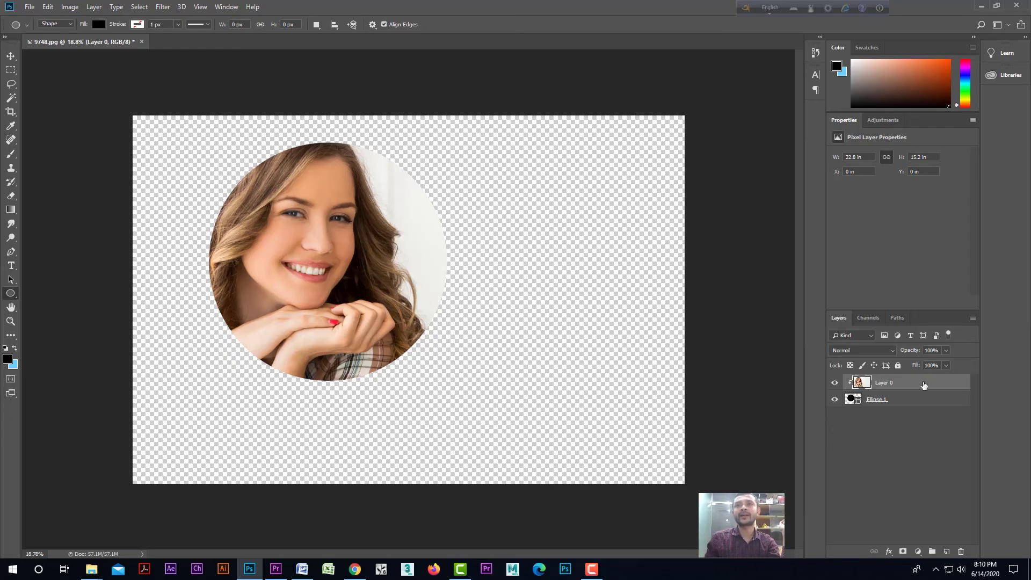
Reposition the photo inside the circle, then move the circular portrait toward the canvas centre.
{"action": "left_click", "coordinate": [10, 57]}
{"action": "left_click_drag", "start_coordinate": [285, 246], "coordinate": [357, 285]}
{"action": "left_click", "coordinate": [922, 404], "text": "ctrl"}
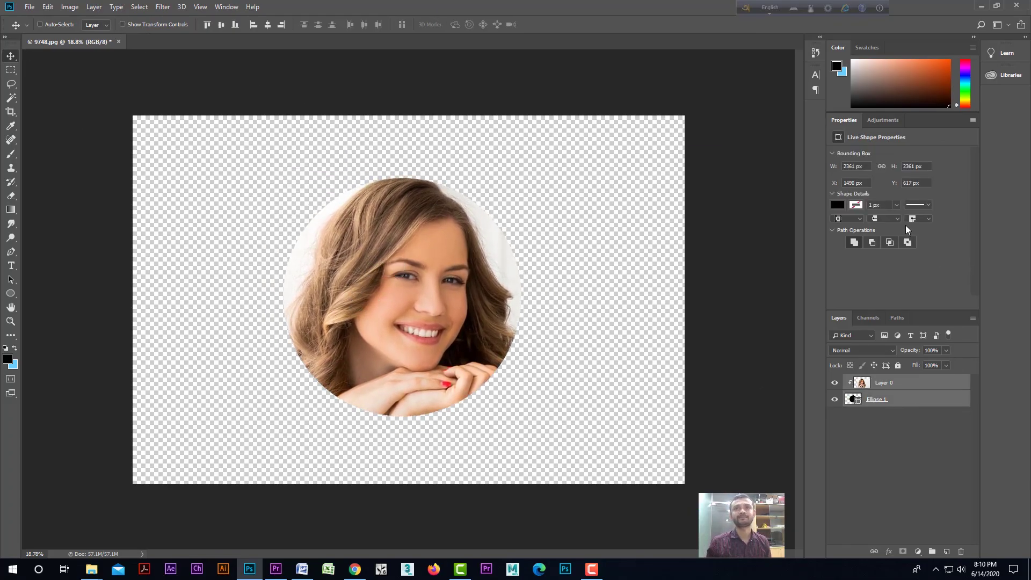
Give the Ellipse 1 circle a solid black stroke about 69.33 px thick.
{"action": "left_click", "coordinate": [861, 204]}
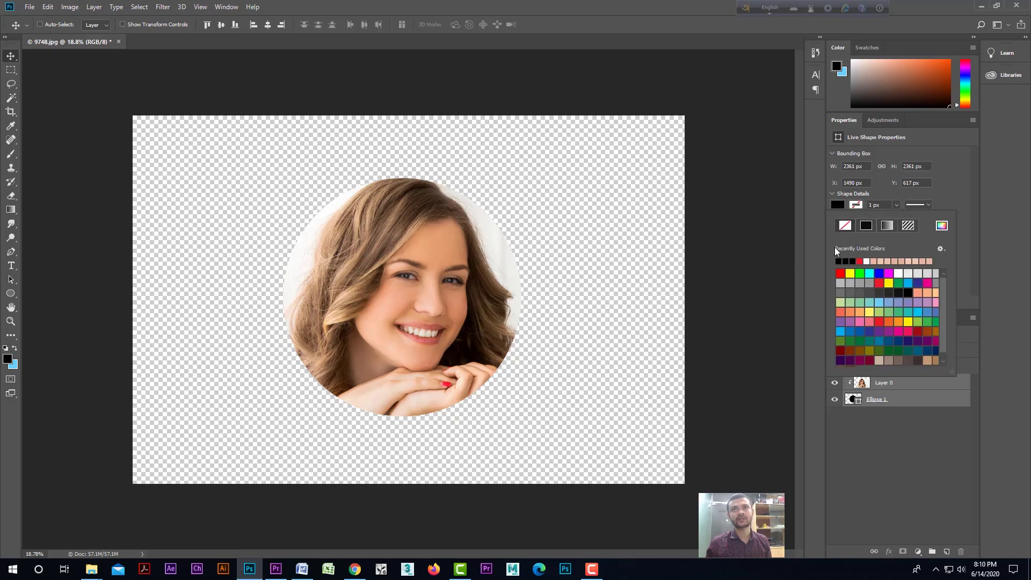
{"action": "left_click", "coordinate": [866, 225]}
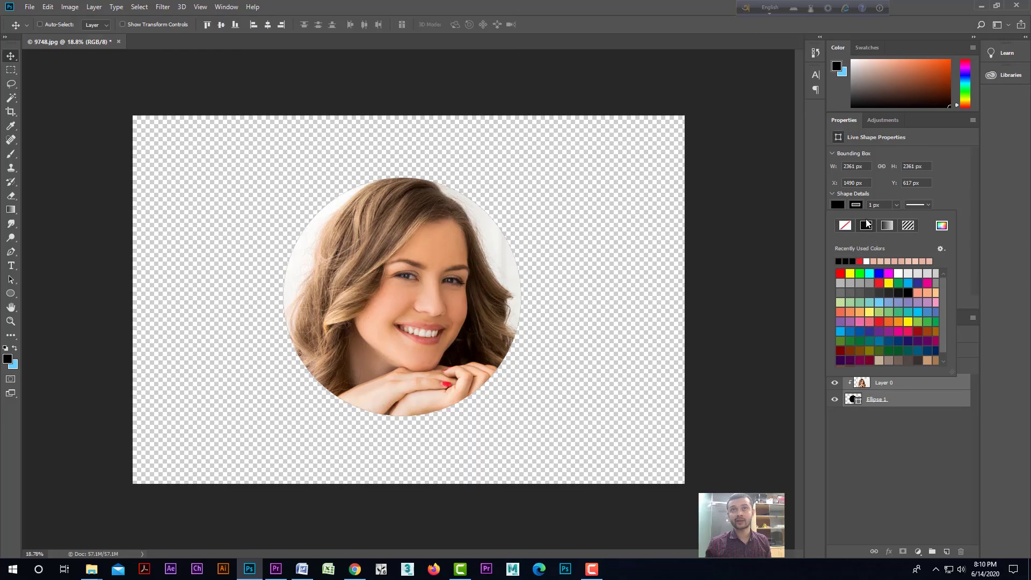
{"action": "left_click", "coordinate": [897, 205]}
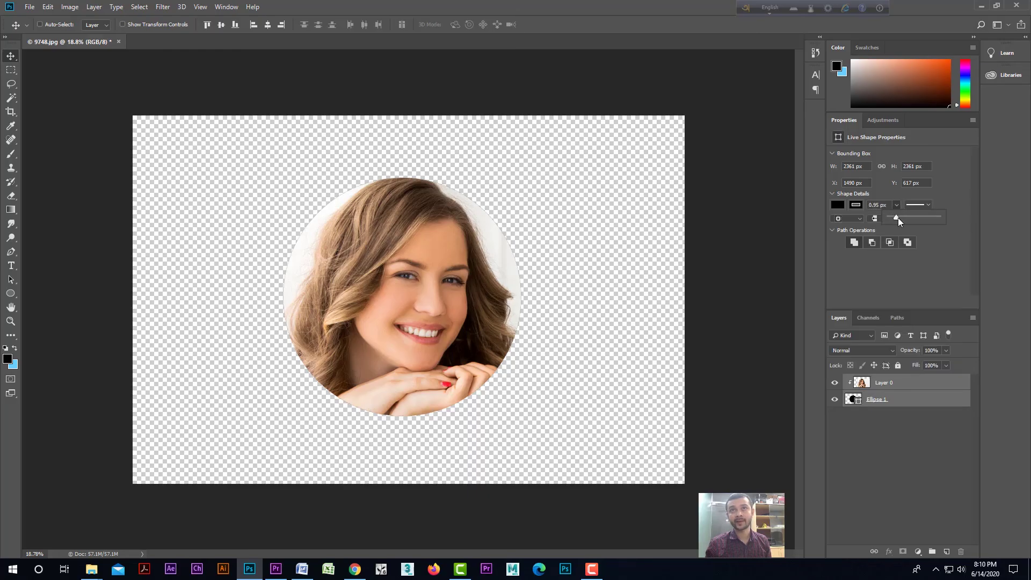
{"action": "left_click_drag", "start_coordinate": [911, 219], "coordinate": [911, 223]}
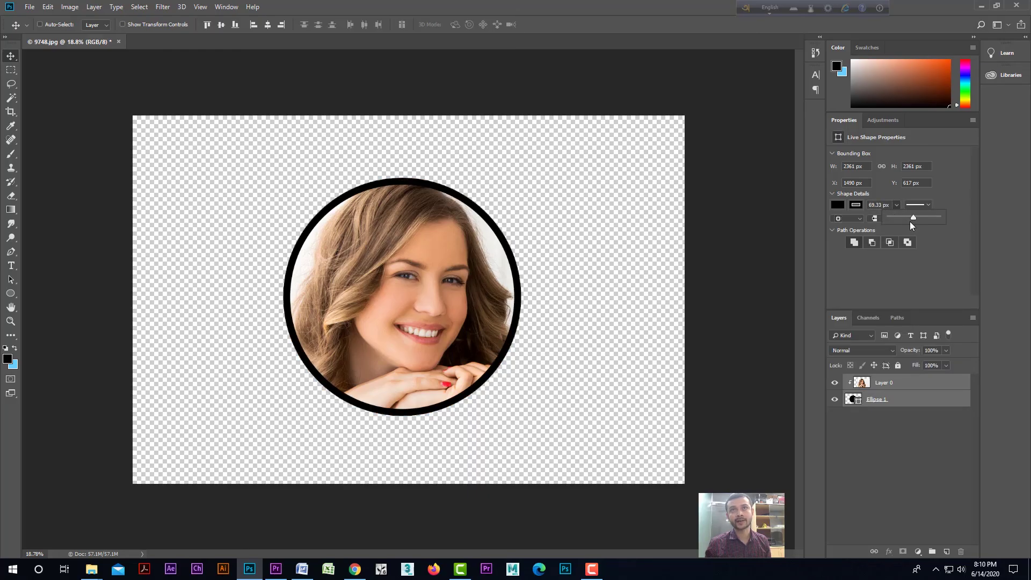